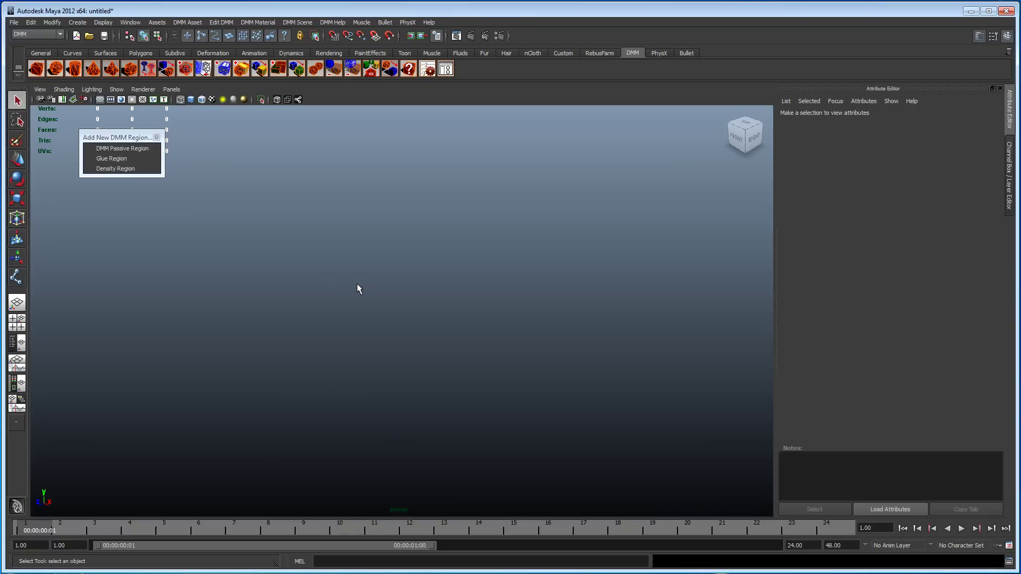
# Show the grid in the perspective viewport.
pyautogui.click(106, 24)
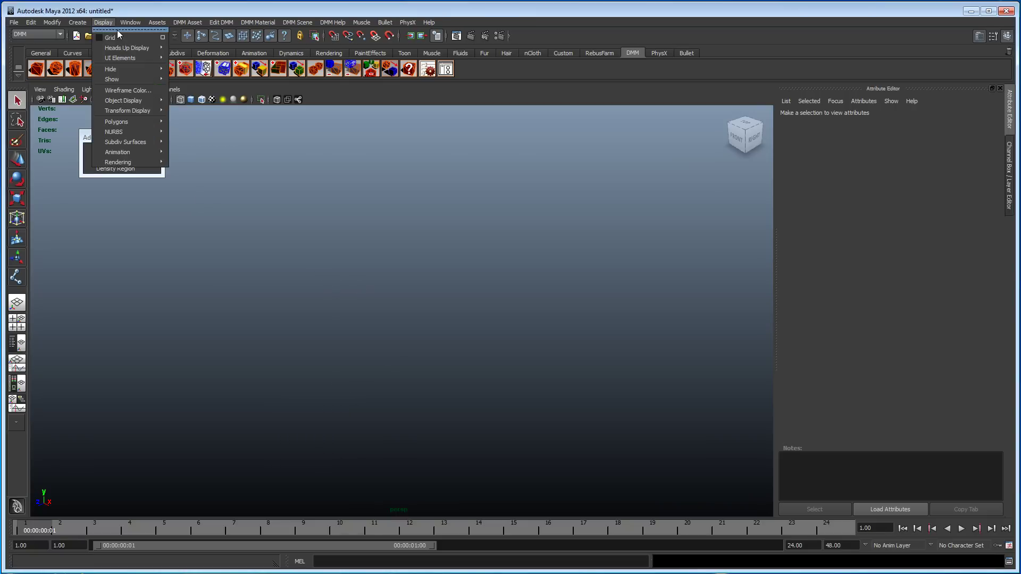
pyautogui.click(117, 36)
pyautogui.keyDown('alt'); pyautogui.moveTo(322, 353); pyautogui.dragTo(386, 337); pyautogui.keyUp('alt')
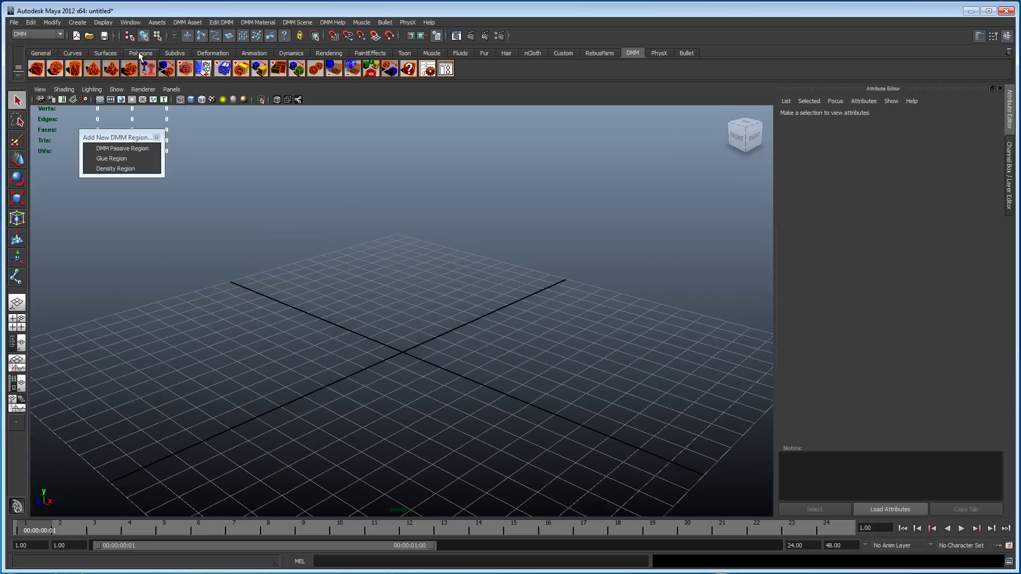
# Create a polygon cube at the origin and scale it along X and Z into a flat rectangular slab.
pyautogui.click(140, 53)
pyautogui.click(57, 69)
pyautogui.keyDown('alt'); pyautogui.moveTo(458, 400); pyautogui.dragTo(357, 352); pyautogui.keyUp('alt')
pyautogui.press('r')
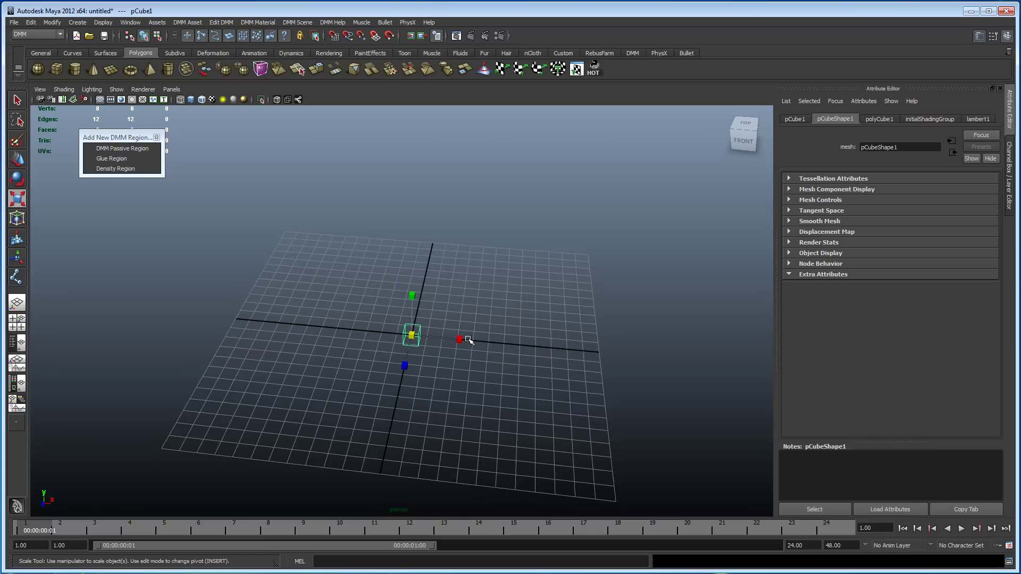
pyautogui.moveTo(461, 339); pyautogui.dragTo(659, 360)
pyautogui.keyDown('alt'); pyautogui.moveTo(399, 361); pyautogui.dragTo(309, 413); pyautogui.keyUp('alt')
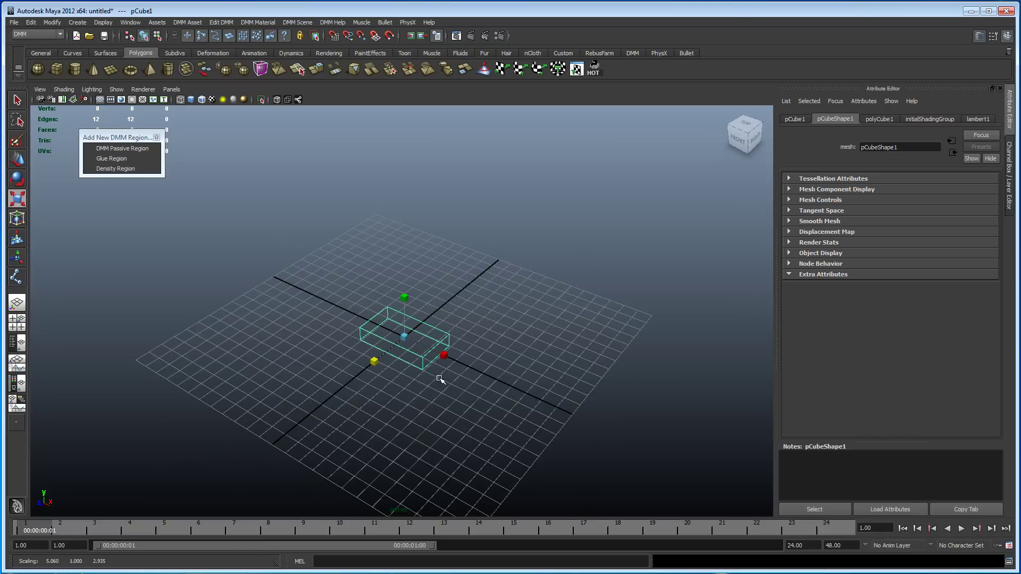
pyautogui.moveTo(445, 357); pyautogui.dragTo(493, 378)
pyautogui.moveTo(374, 363); pyautogui.dragTo(335, 393)
pyautogui.keyDown('alt'); pyautogui.moveTo(321, 402); pyautogui.dragTo(458, 384); pyautogui.keyUp('alt')
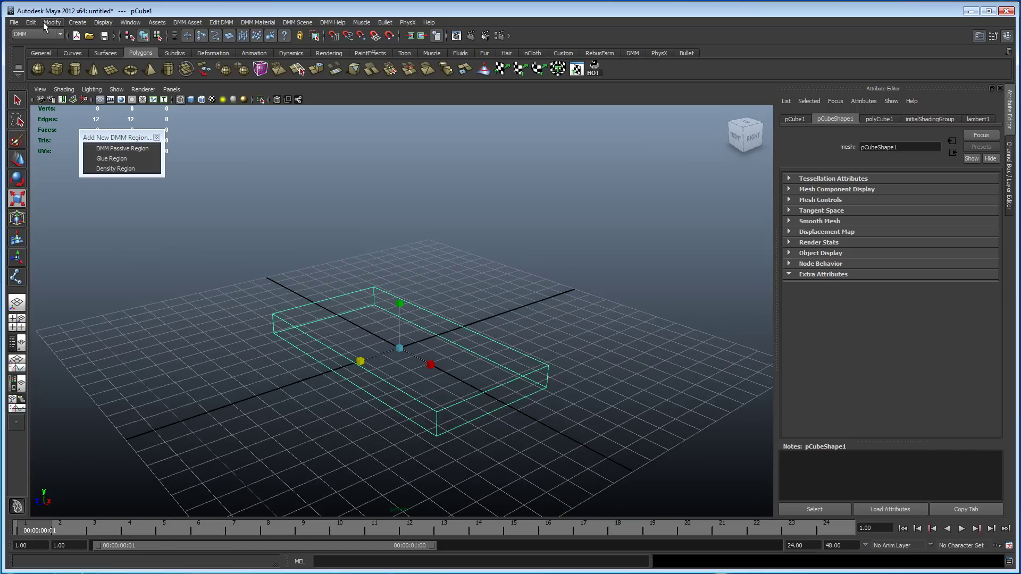
# Freeze the slab's transformations and switch the viewport to shaded display.
pyautogui.click(51, 23)
pyautogui.click(81, 58)
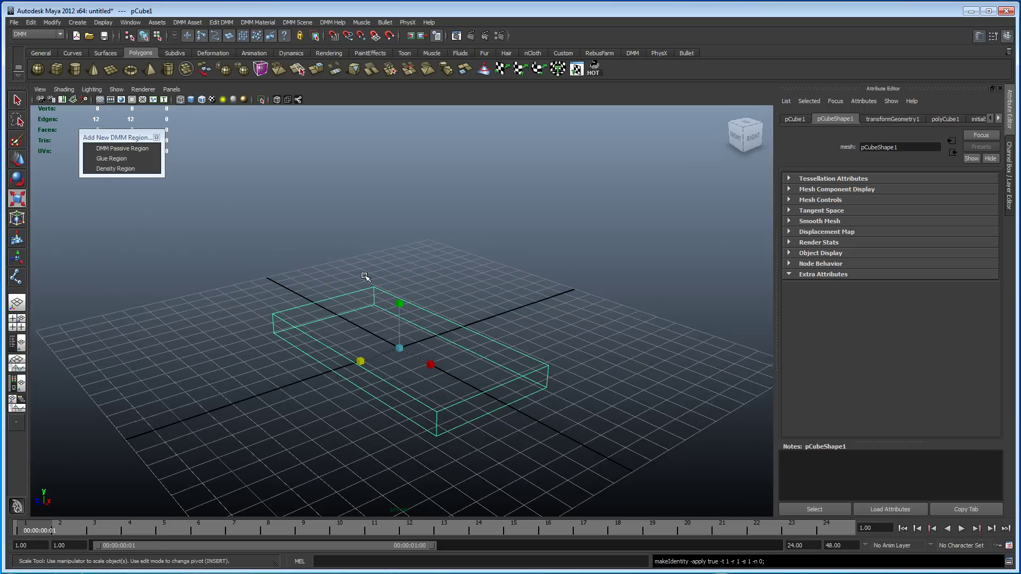
pyautogui.keyDown('alt'); pyautogui.moveTo(356, 297); pyautogui.dragTo(349, 238, button='middle'); pyautogui.keyUp('alt')
pyautogui.moveTo(350, 237)
pyautogui.keyDown('alt'); pyautogui.mouseDown(button='right')
pyautogui.moveTo(456, 243)
pyautogui.moveTo(383, 228)
pyautogui.mouseUp(button='right'); pyautogui.keyUp('alt')
pyautogui.press('5')
# Turn the slab into a DMM object with AutoCage.
pyautogui.click(633, 55)
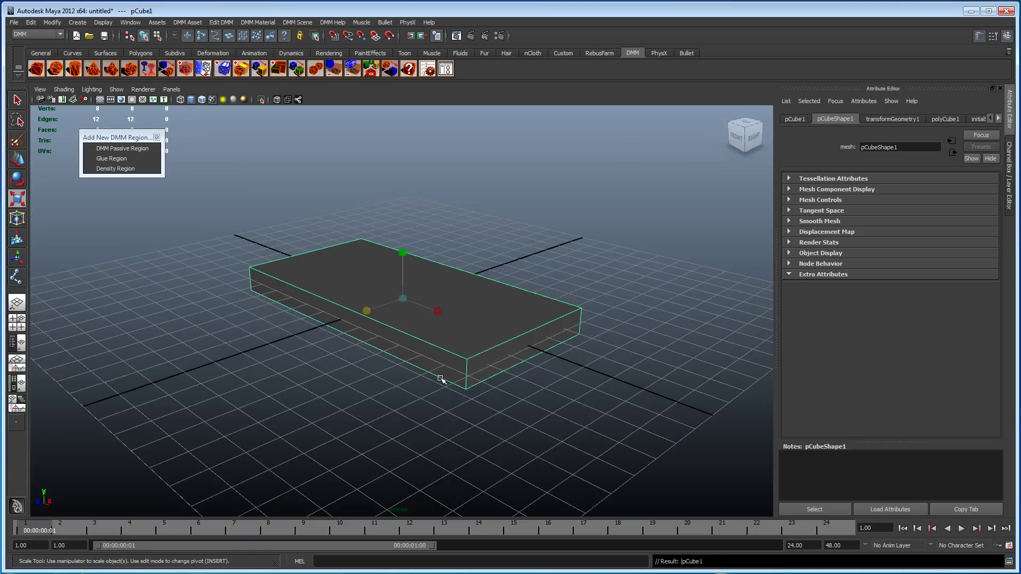
pyautogui.keyDown('alt'); pyautogui.moveTo(380, 384); pyautogui.dragTo(417, 389); pyautogui.keyUp('alt')
pyautogui.keyDown('alt'); pyautogui.moveTo(417, 390); pyautogui.dragTo(533, 401, button='right'); pyautogui.keyUp('alt')
pyautogui.keyDown('alt'); pyautogui.moveTo(533, 400); pyautogui.dragTo(518, 414, button='middle'); pyautogui.keyUp('alt')
pyautogui.keyDown('alt'); pyautogui.moveTo(518, 414); pyautogui.dragTo(337, 392, button='right'); pyautogui.keyUp('alt')
pyautogui.keyDown('alt'); pyautogui.moveTo(337, 393); pyautogui.dragTo(351, 382); pyautogui.keyUp('alt')
# Add a DMM passive region to the slab and scale it into a block across its full width, about 7.4 along Z.
pyautogui.click(122, 149)
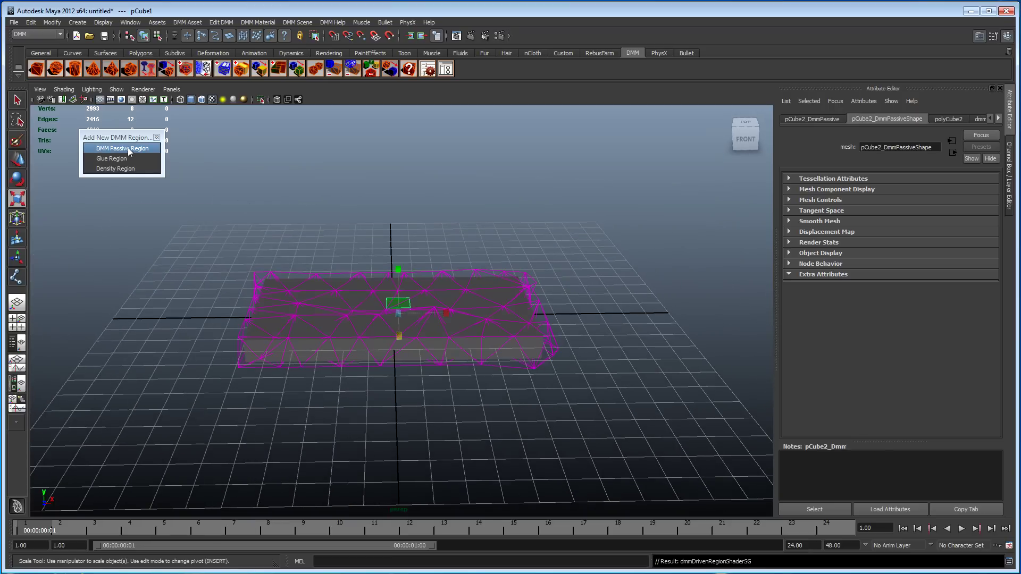
pyautogui.keyDown('alt'); pyautogui.moveTo(381, 349); pyautogui.dragTo(319, 365); pyautogui.keyUp('alt')
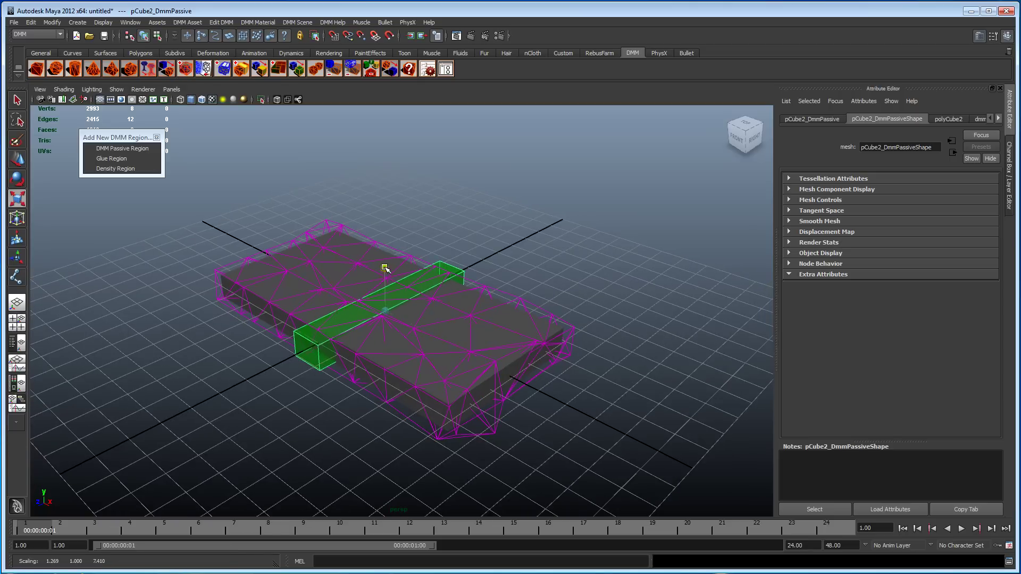
pyautogui.moveTo(385, 270); pyautogui.dragTo(381, 234)
pyautogui.moveTo(420, 328); pyautogui.dragTo(453, 346)
# Move the passive region along X to about -5.5 so it encloses one short end of the slab.
pyautogui.press('w')
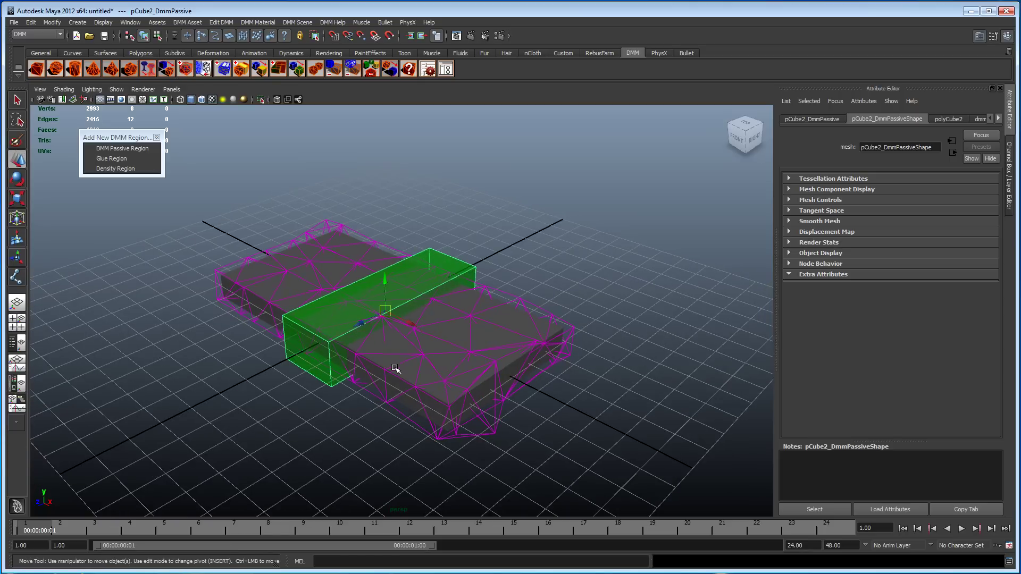
pyautogui.keyDown('alt'); pyautogui.moveTo(394, 368); pyautogui.dragTo(449, 352); pyautogui.keyUp('alt')
pyautogui.moveTo(431, 315); pyautogui.dragTo(278, 325)
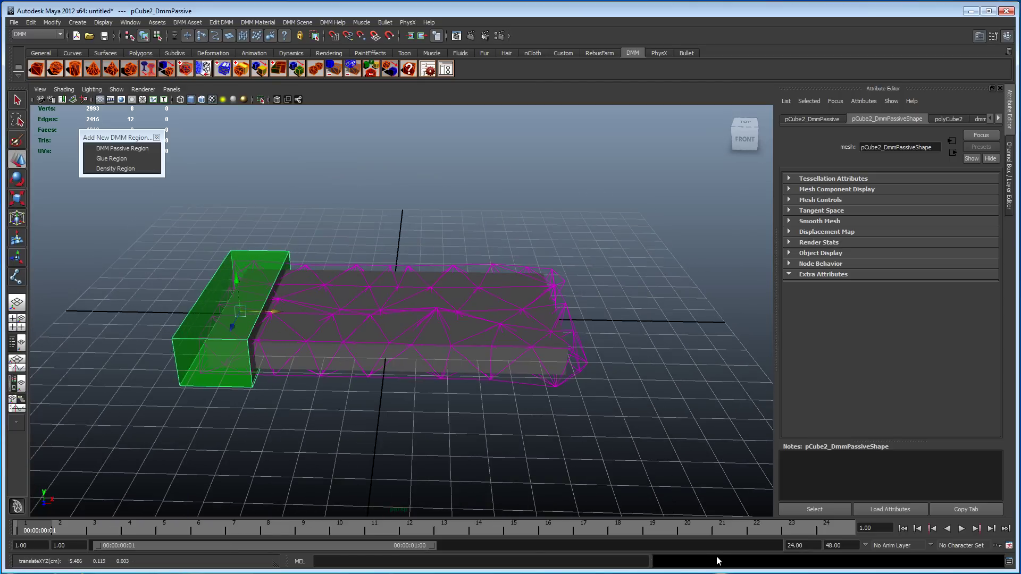
# Set the playback range to end at frame 500.
pyautogui.doubleClick(803, 545)
pyautogui.write('500')
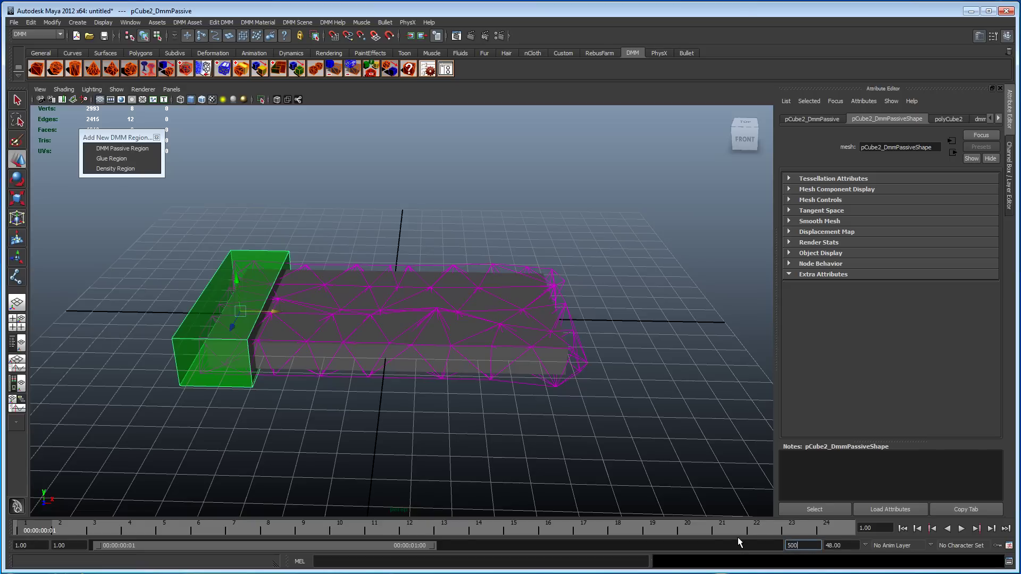
pyautogui.press('Return')
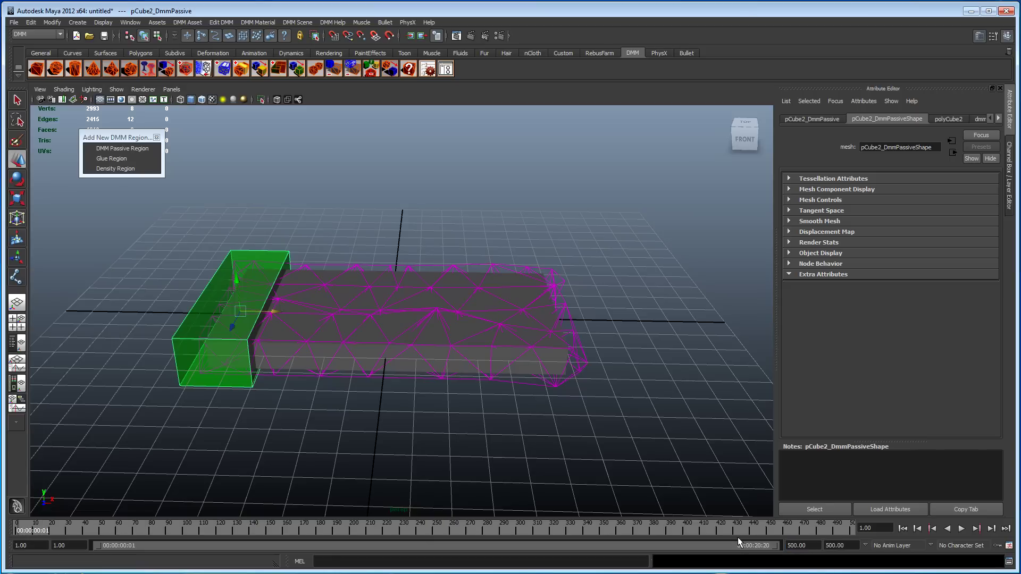
# Play the simulation of the anchored slab, stop it and return to the first frame.
pyautogui.click(961, 529)
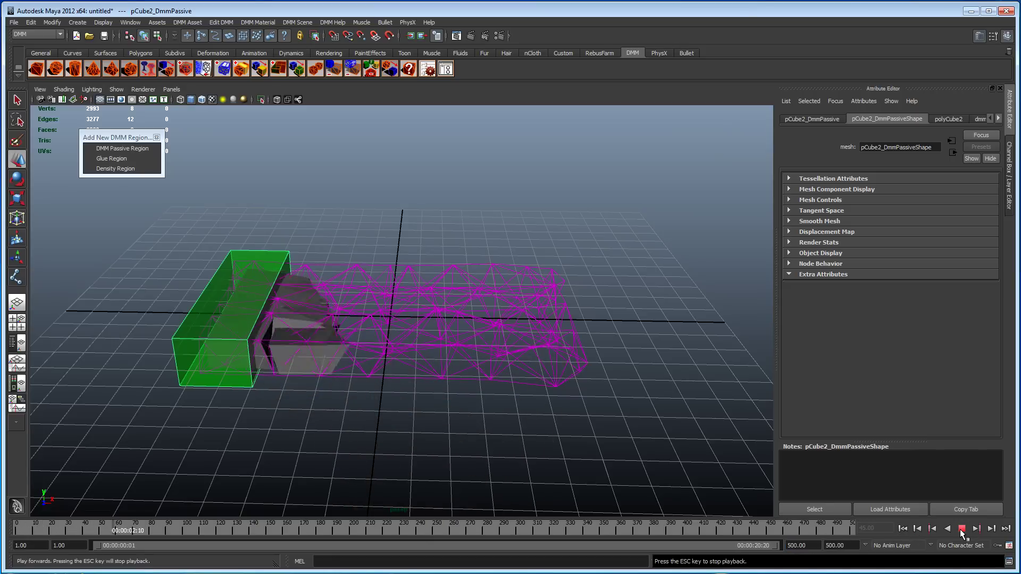
pyautogui.click(960, 528)
pyautogui.click(902, 528)
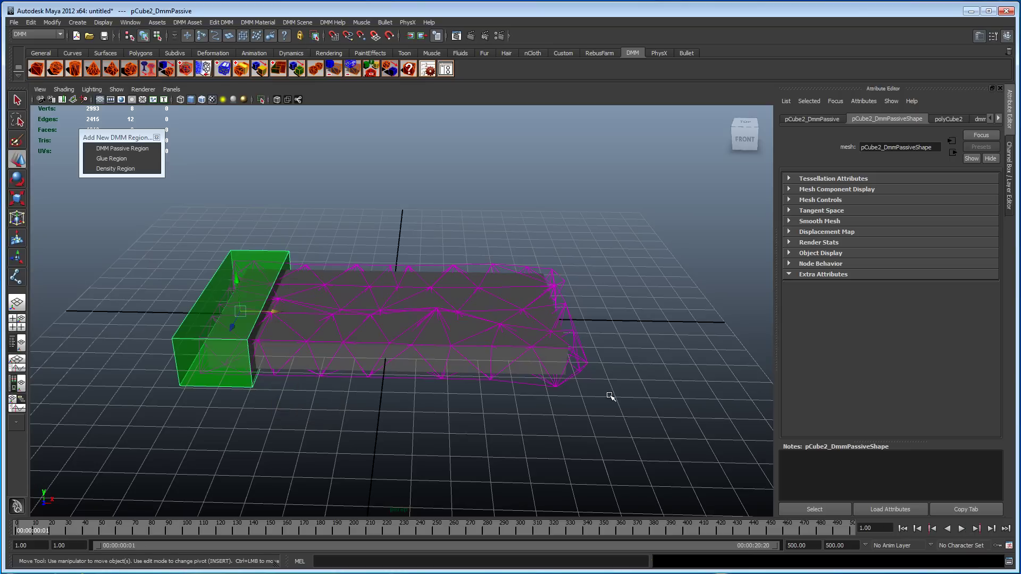
# Hide the slab's driven tet mesh using the DMM Asset Manager.
pyautogui.keyDown('alt'); pyautogui.moveTo(540, 331); pyautogui.dragTo(469, 265); pyautogui.keyUp('alt')
pyautogui.click(446, 70)
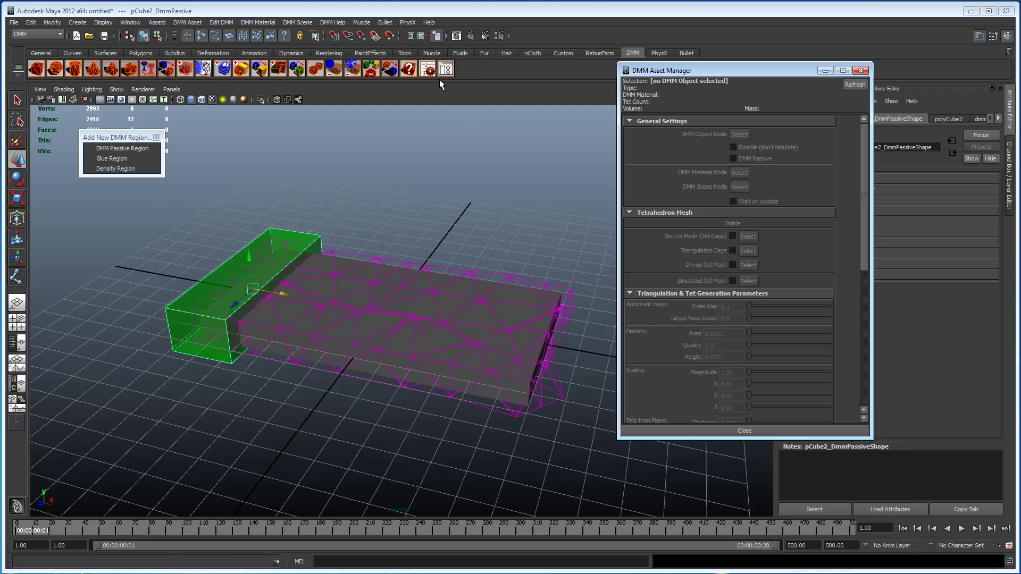
pyautogui.click(466, 318)
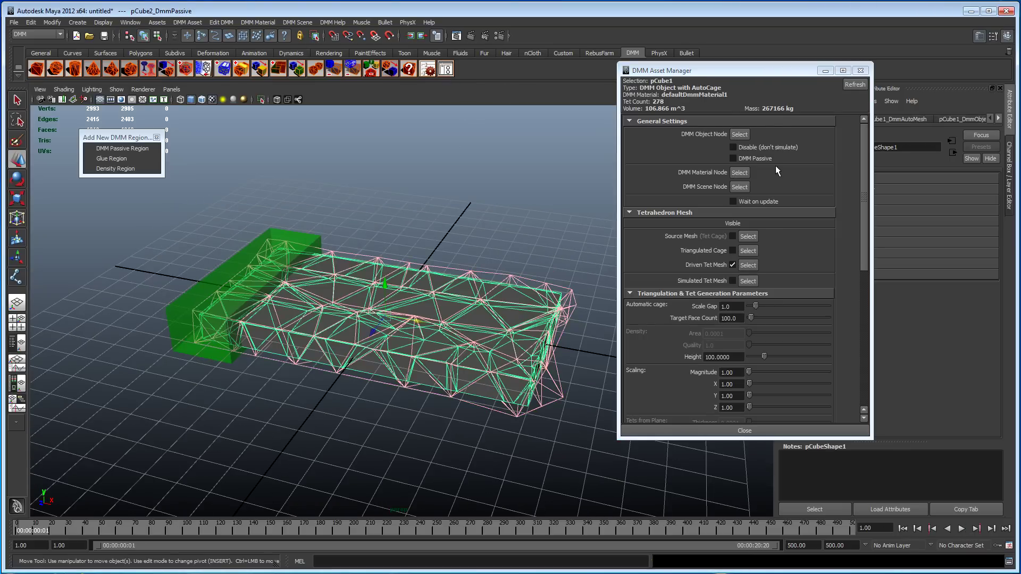
pyautogui.click(733, 265)
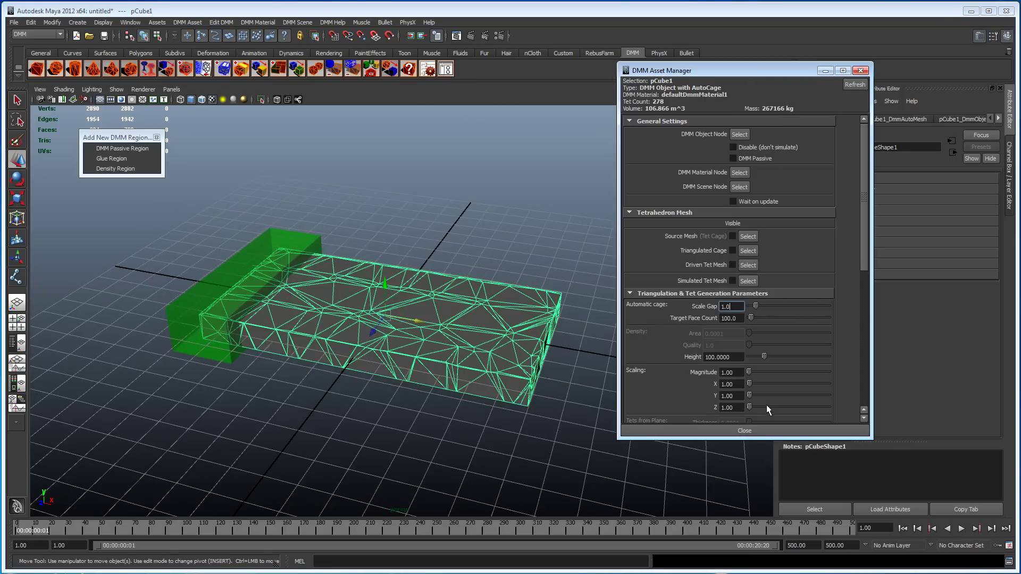
pyautogui.click(757, 427)
# Open the DMM scene's attributes and raise Sub Step to 23.
pyautogui.moveTo(416, 304)
pyautogui.keyDown('alt'); pyautogui.mouseDown()
pyautogui.moveTo(420, 284)
pyautogui.moveTo(417, 303)
pyautogui.mouseUp(); pyautogui.keyUp('alt')
pyautogui.click(491, 231)
pyautogui.click(417, 303)
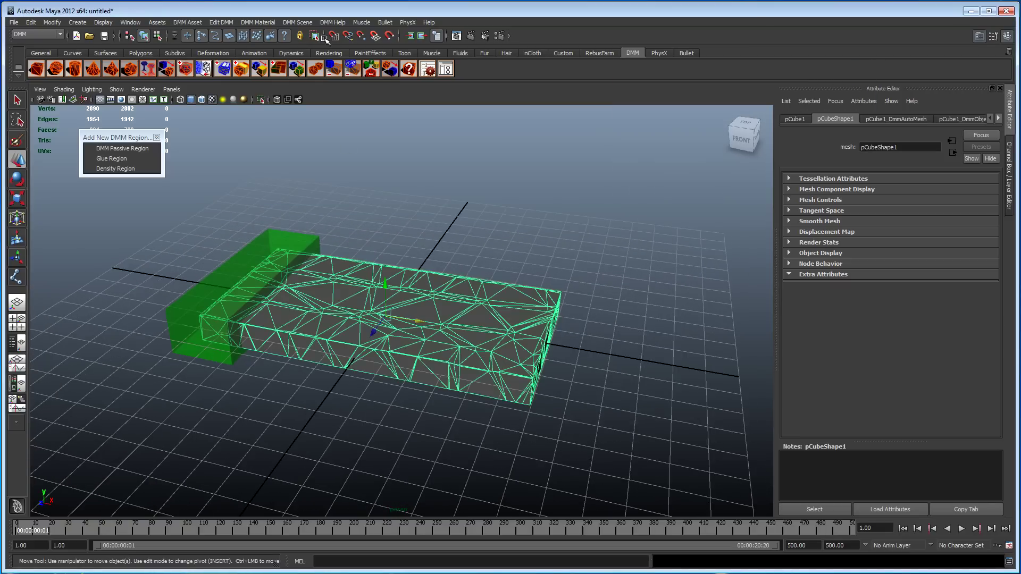
pyautogui.click(297, 22)
pyautogui.click(321, 37)
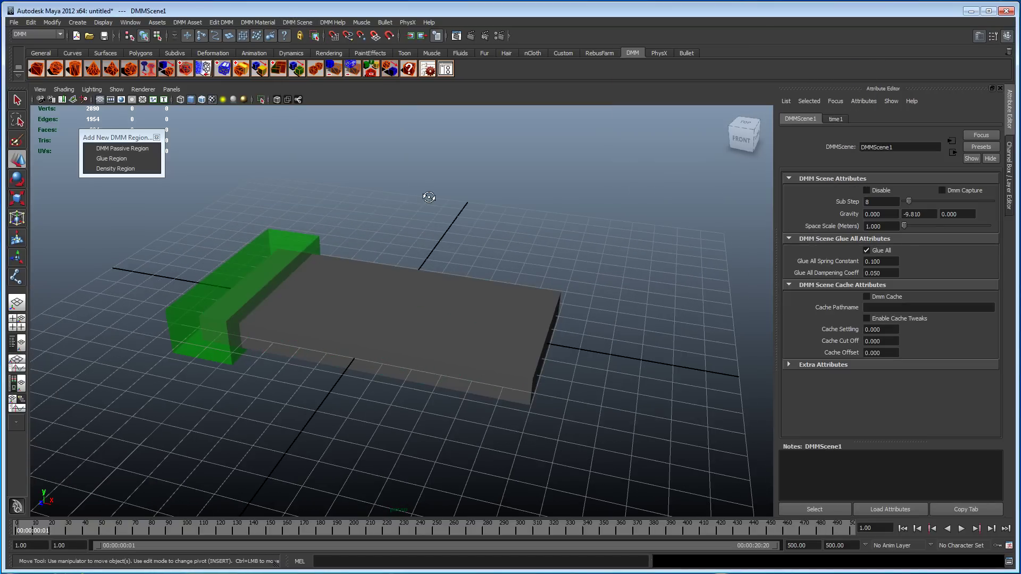
pyautogui.moveTo(424, 194)
pyautogui.keyDown('alt'); pyautogui.mouseDown()
pyautogui.moveTo(436, 197)
pyautogui.moveTo(423, 193)
pyautogui.mouseUp(); pyautogui.keyUp('alt')
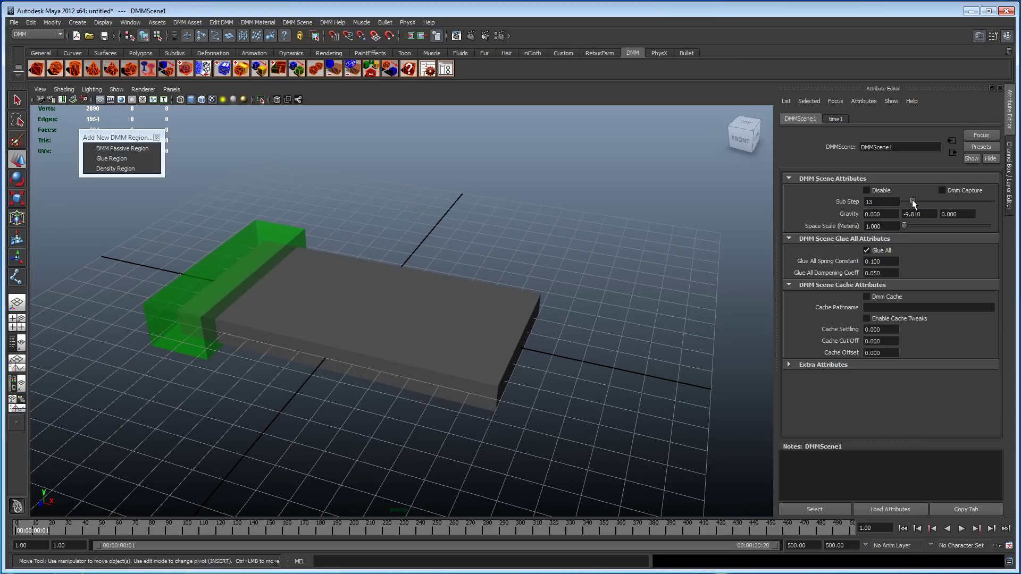
pyautogui.moveTo(912, 201); pyautogui.dragTo(916, 201)
pyautogui.keyDown('alt'); pyautogui.moveTo(581, 298); pyautogui.dragTo(602, 280); pyautogui.keyUp('alt')
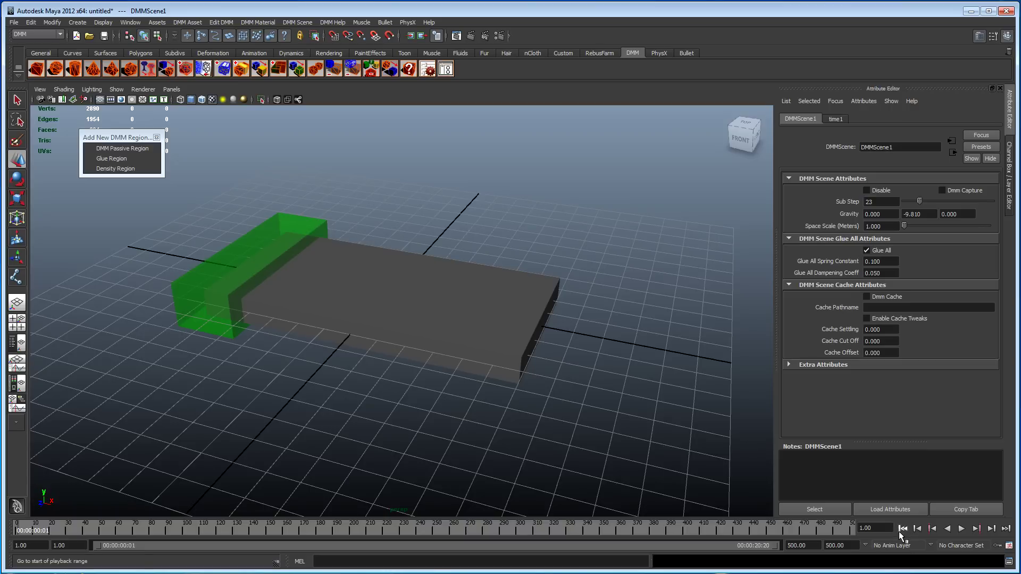
# Play the simulation with the new Sub Step value, stop it and rewind to the first frame.
pyautogui.click(962, 529)
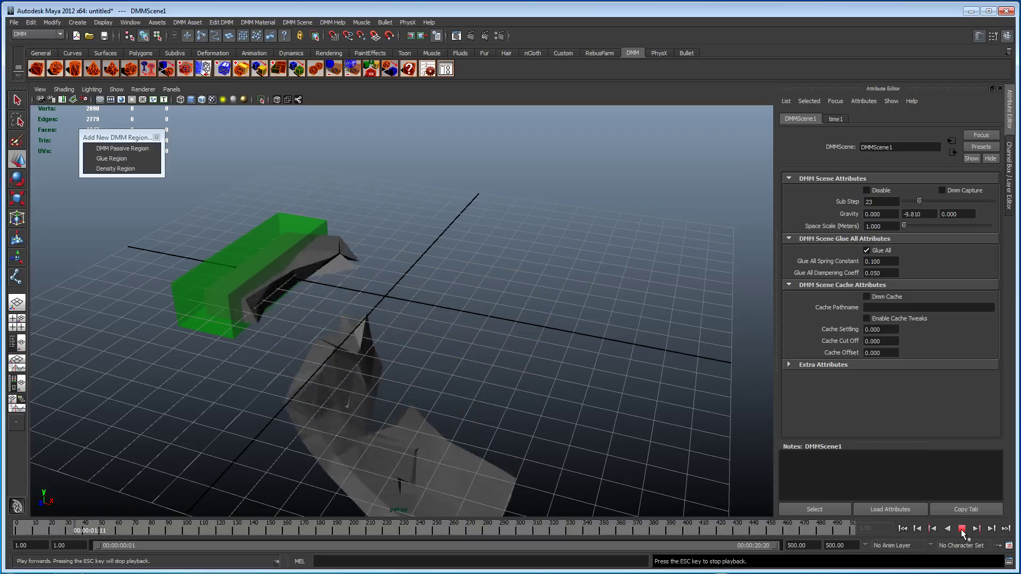
pyautogui.click(961, 529)
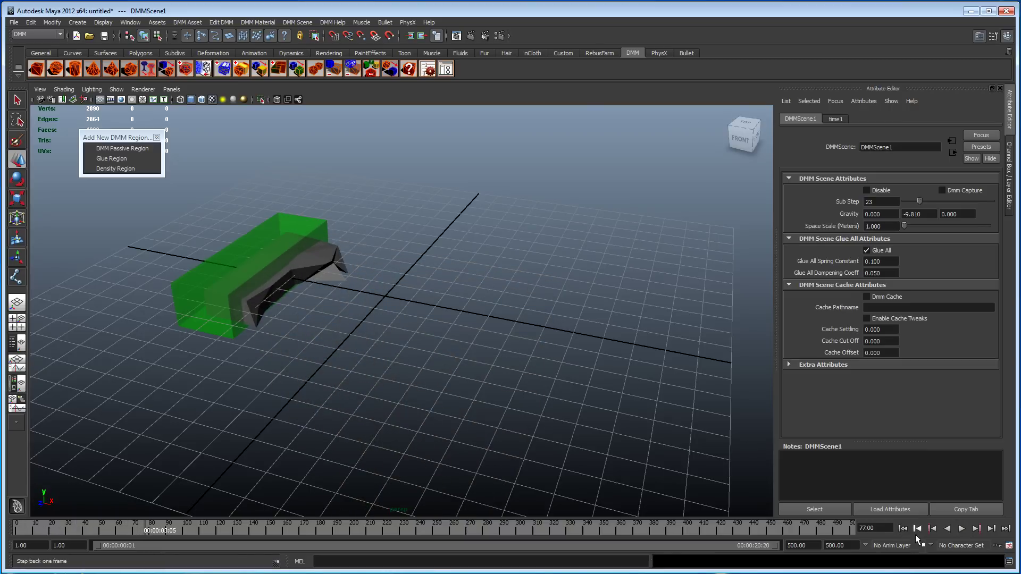
pyautogui.click(903, 529)
# Duplicate the slab as a DMM object and move the copy along negative Z, clear of the original.
pyautogui.keyDown('alt'); pyautogui.moveTo(474, 296); pyautogui.dragTo(394, 298); pyautogui.keyUp('alt')
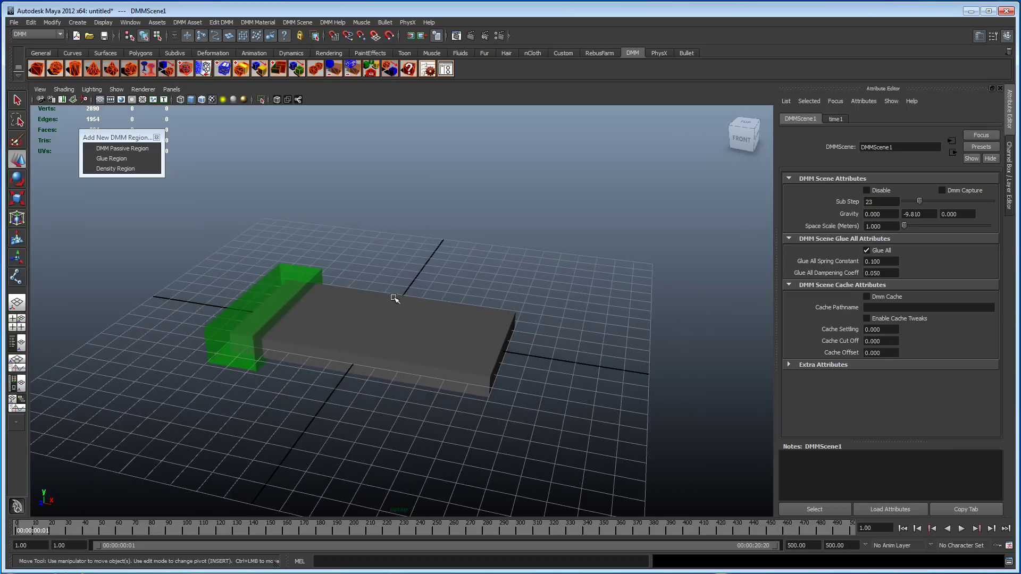
pyautogui.keyDown('alt'); pyautogui.moveTo(394, 298); pyautogui.dragTo(319, 308, button='right'); pyautogui.keyUp('alt')
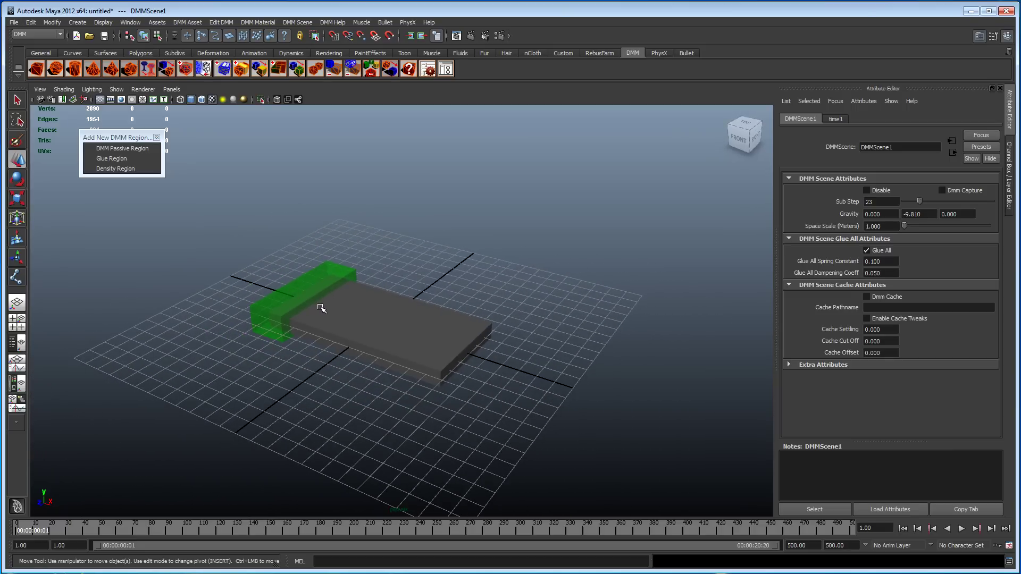
pyautogui.keyDown('alt'); pyautogui.moveTo(321, 308); pyautogui.dragTo(315, 308); pyautogui.keyUp('alt')
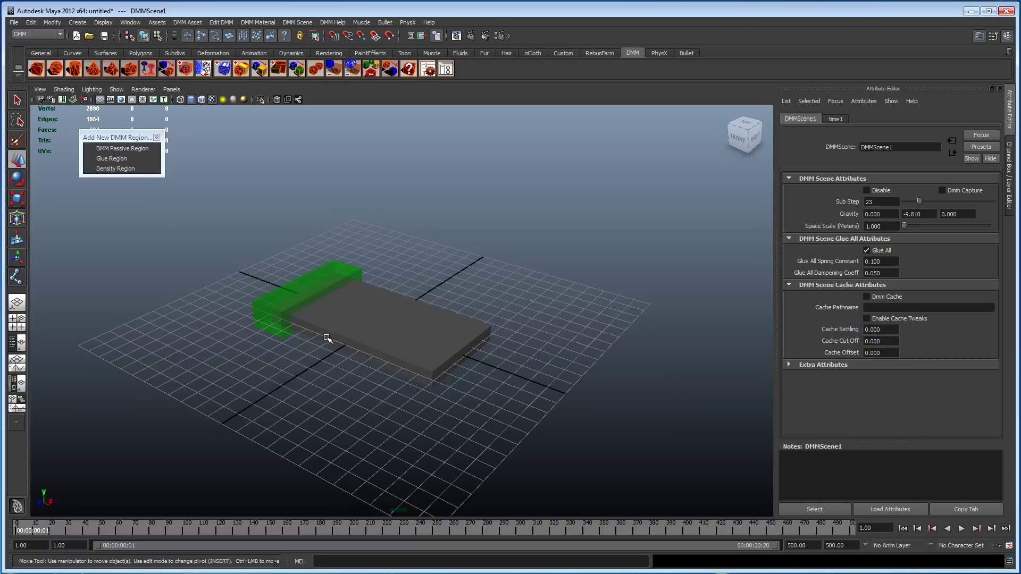
pyautogui.keyDown('alt'); pyautogui.moveTo(327, 338); pyautogui.dragTo(400, 331); pyautogui.keyUp('alt')
pyautogui.click(371, 308)
pyautogui.keyDown('alt'); pyautogui.moveTo(400, 330); pyautogui.dragTo(338, 330, button='right'); pyautogui.keyUp('alt')
pyautogui.keyDown('alt'); pyautogui.moveTo(338, 330); pyautogui.dragTo(341, 324); pyautogui.keyUp('alt')
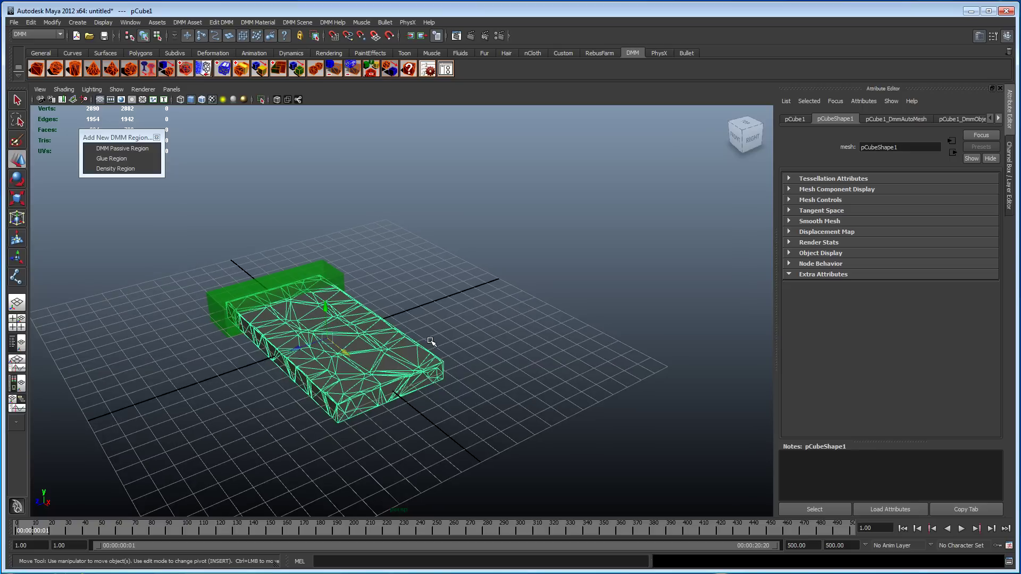
pyautogui.click(192, 24)
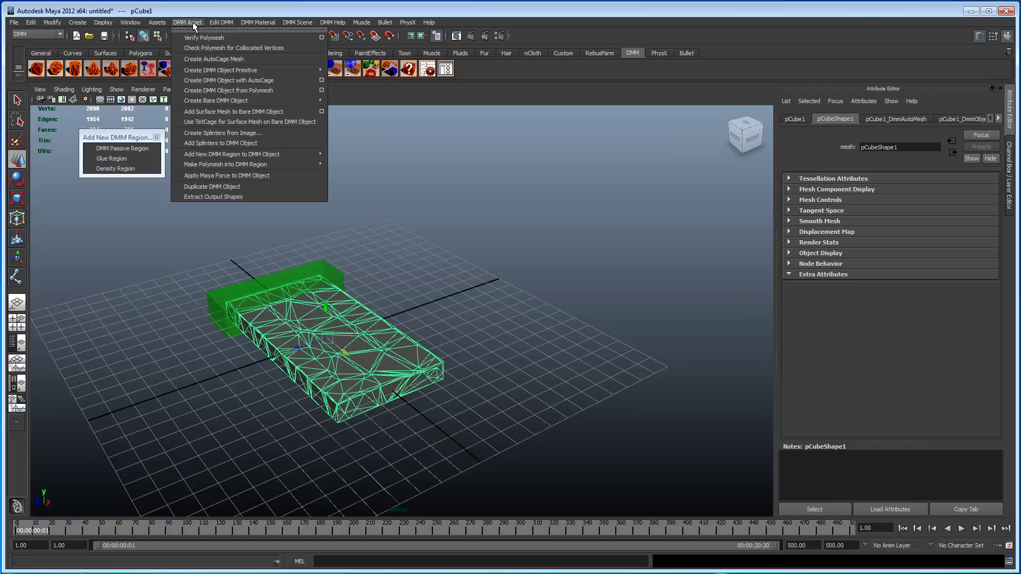
pyautogui.click(228, 186)
pyautogui.keyDown('alt'); pyautogui.moveTo(325, 360); pyautogui.dragTo(492, 314); pyautogui.keyUp('alt')
pyautogui.scroll(4, 458, 322)
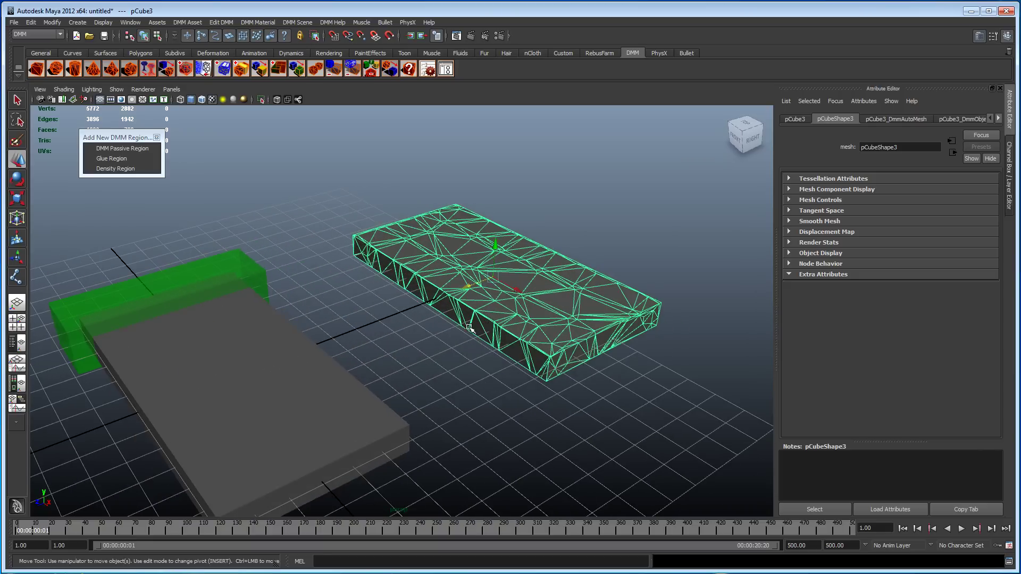
# Add a DMM passive region to the duplicate slab and fit it over the negative X end, scaled about 2.5 × 3.2 × 7.3, at about X -5.6.
pyautogui.click(144, 150)
pyautogui.keyDown('alt'); pyautogui.moveTo(426, 341); pyautogui.dragTo(444, 330); pyautogui.keyUp('alt')
pyautogui.press('r')
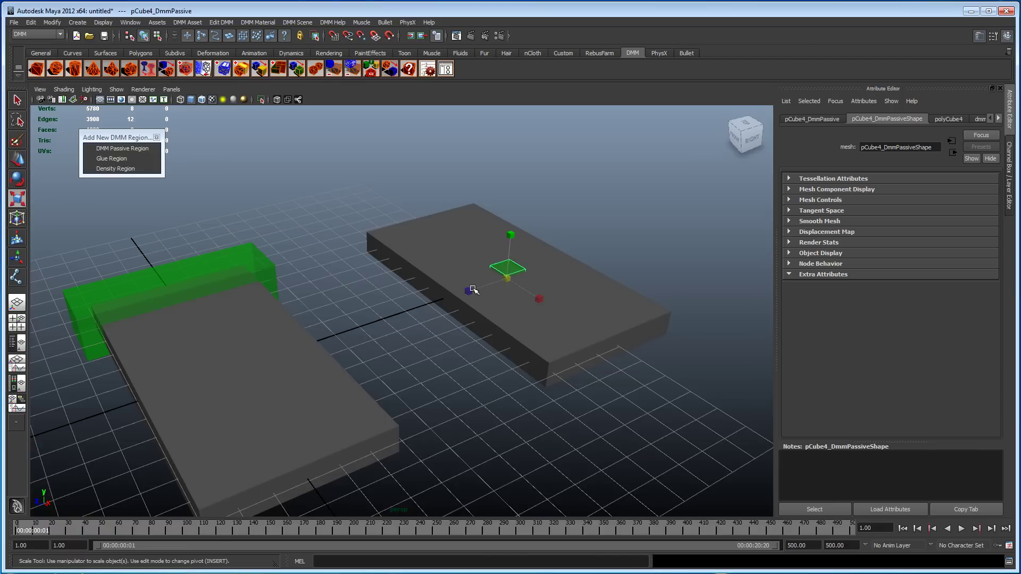
pyautogui.moveTo(473, 289); pyautogui.dragTo(430, 286)
pyautogui.moveTo(501, 235); pyautogui.dragTo(545, 278)
pyautogui.press('w')
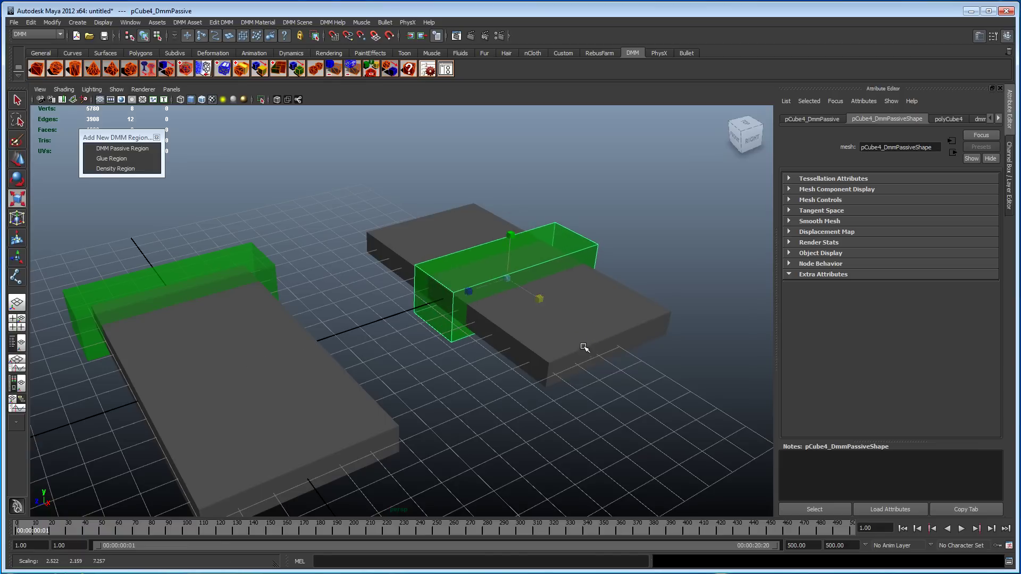
pyautogui.keyDown('alt'); pyautogui.moveTo(581, 347); pyautogui.dragTo(398, 258); pyautogui.keyUp('alt')
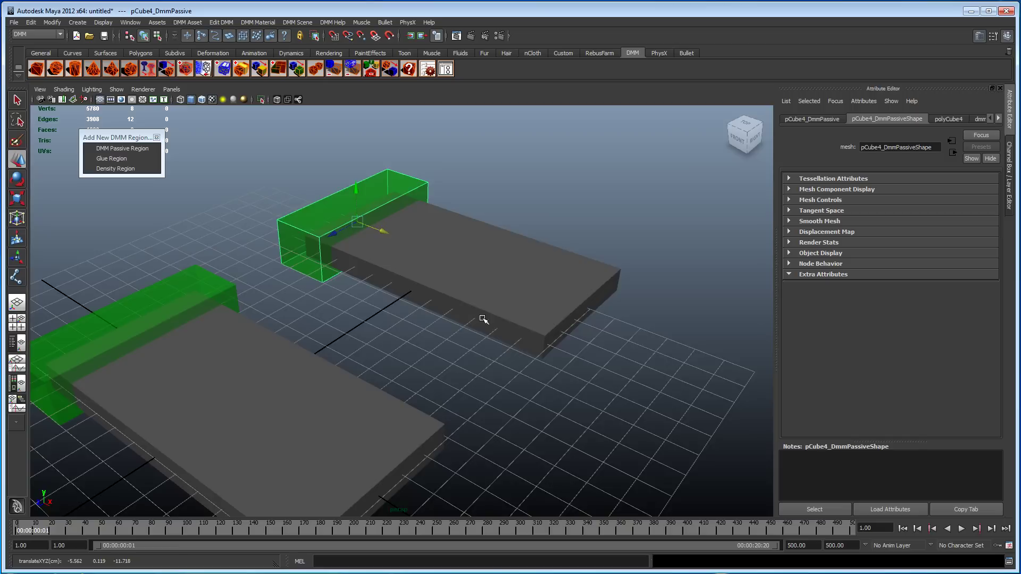
# Play the simulation with both anchored slabs and stop it partway.
pyautogui.scroll(-5, 481, 319)
pyautogui.click(962, 530)
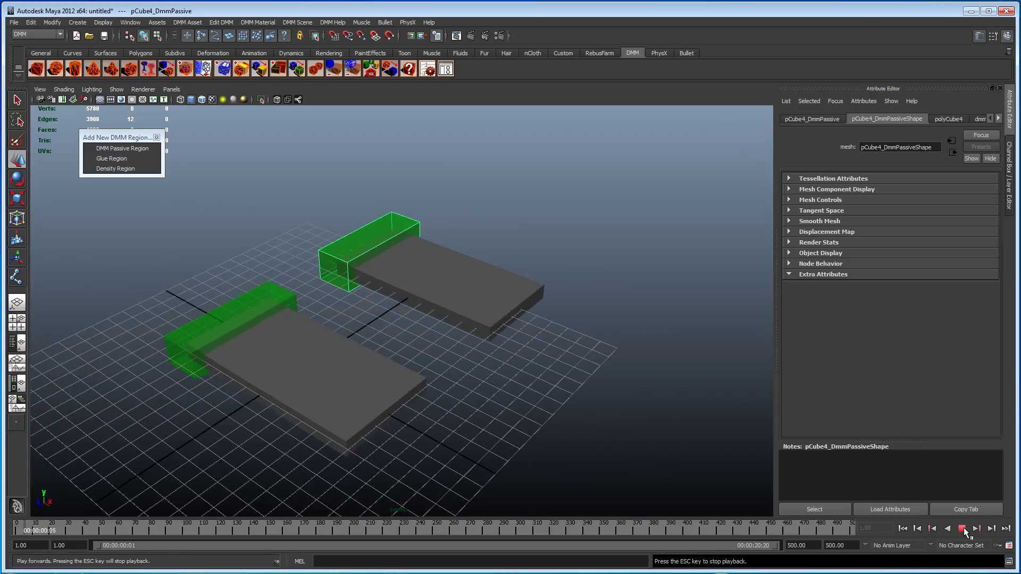
pyautogui.click(962, 530)
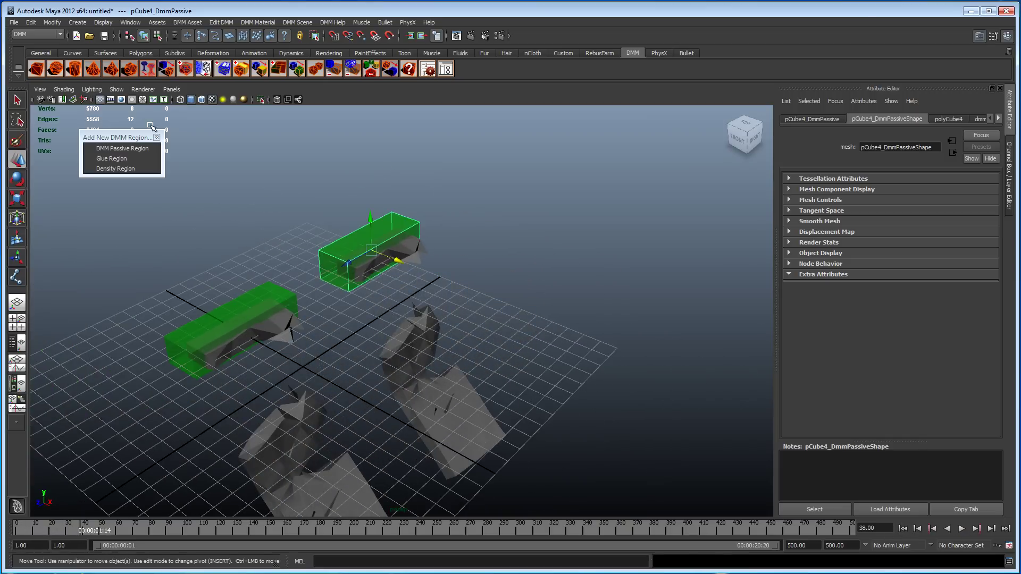
# Hide the viewport grid, examine both fractured slabs from the front, and rewind to the first frame.
pyautogui.click(99, 24)
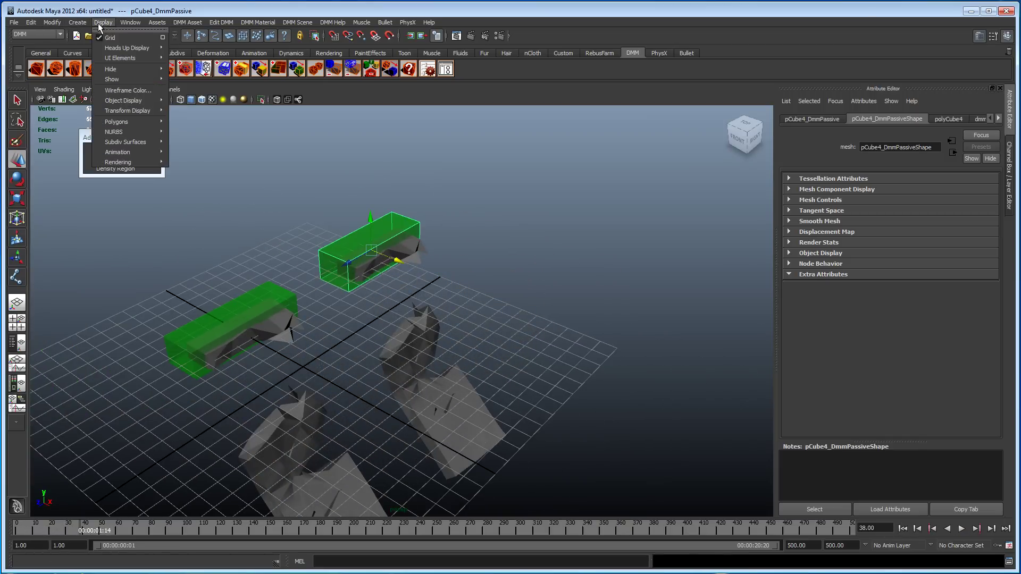
pyautogui.click(111, 37)
pyautogui.keyDown('alt'); pyautogui.moveTo(335, 244); pyautogui.dragTo(260, 280); pyautogui.keyUp('alt')
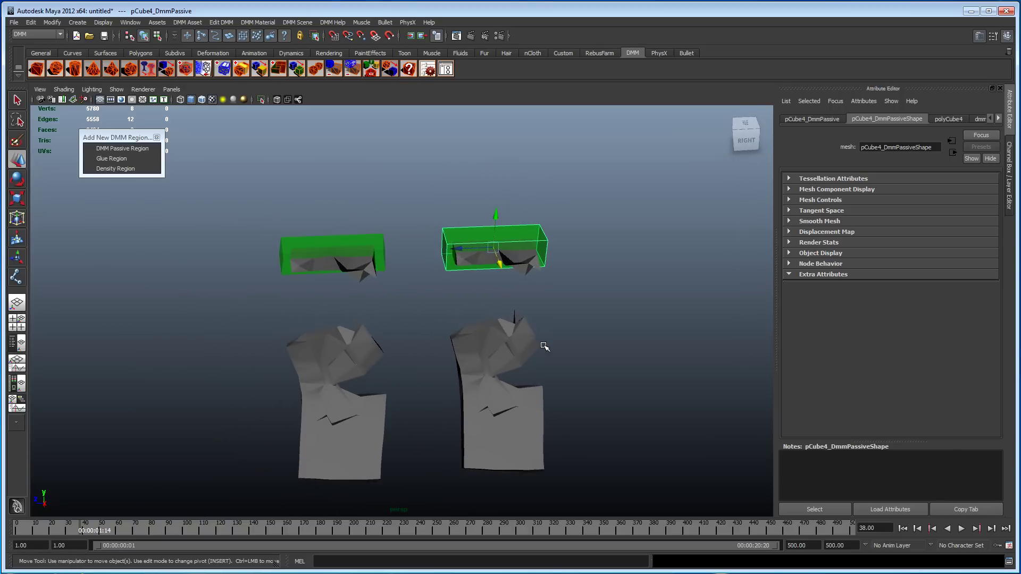
pyautogui.keyDown('alt'); pyautogui.moveTo(545, 346); pyautogui.dragTo(479, 355); pyautogui.keyUp('alt')
pyautogui.keyDown('alt'); pyautogui.moveTo(334, 355); pyautogui.dragTo(383, 371); pyautogui.keyUp('alt')
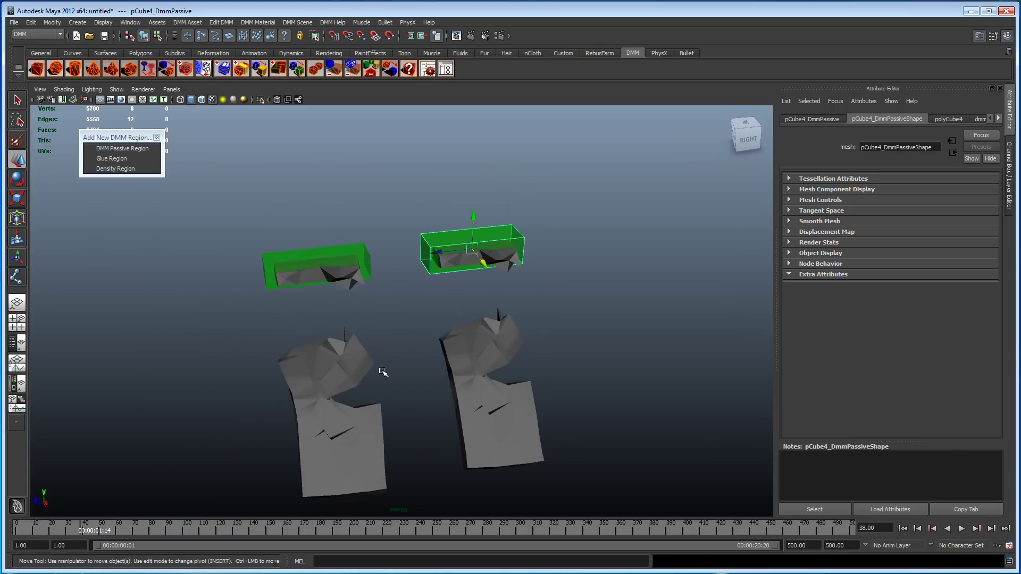
pyautogui.click(903, 528)
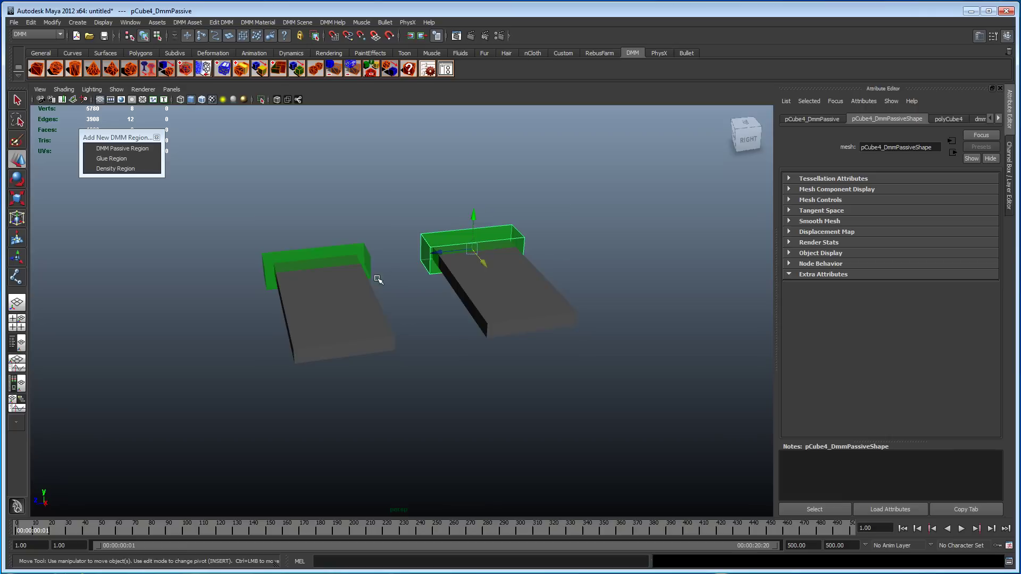
# Select the active DMM scene node and set its Y gravity to 9.810.
pyautogui.keyDown('alt'); pyautogui.moveTo(376, 279); pyautogui.dragTo(396, 285); pyautogui.keyUp('alt')
pyautogui.keyDown('alt'); pyautogui.moveTo(395, 285); pyautogui.dragTo(476, 335, button='right'); pyautogui.keyUp('alt')
pyautogui.click(483, 305)
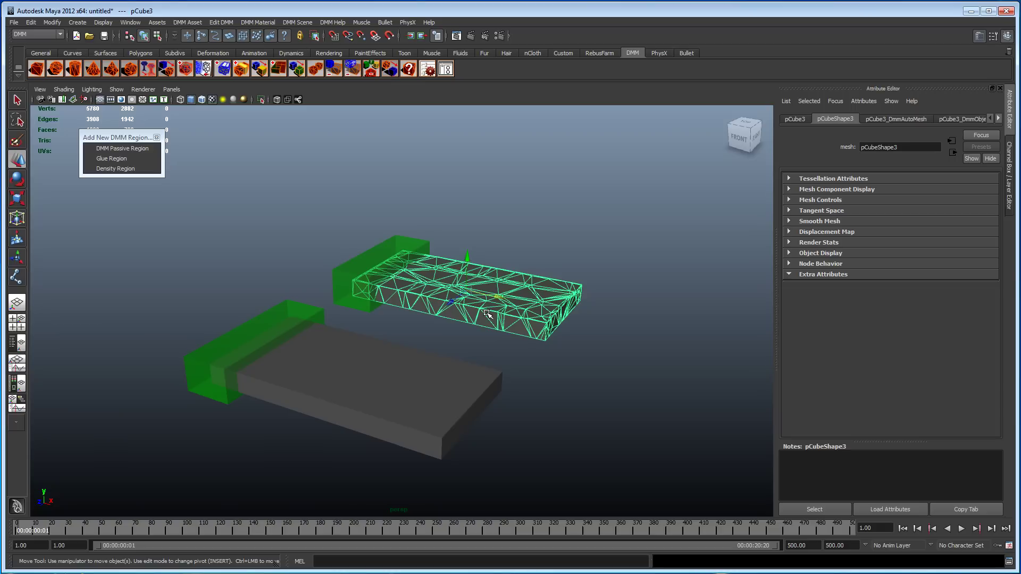
pyautogui.click(298, 22)
pyautogui.click(321, 37)
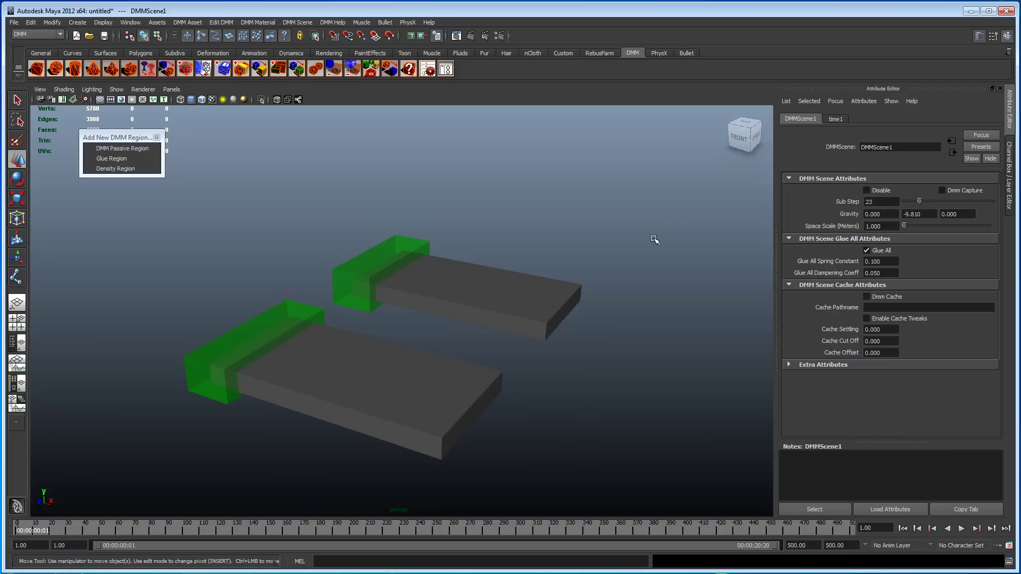
pyautogui.doubleClick(926, 218)
# Play the simulation with upward gravity on both slabs, stop it and rewind to the first frame.
pyautogui.click(961, 529)
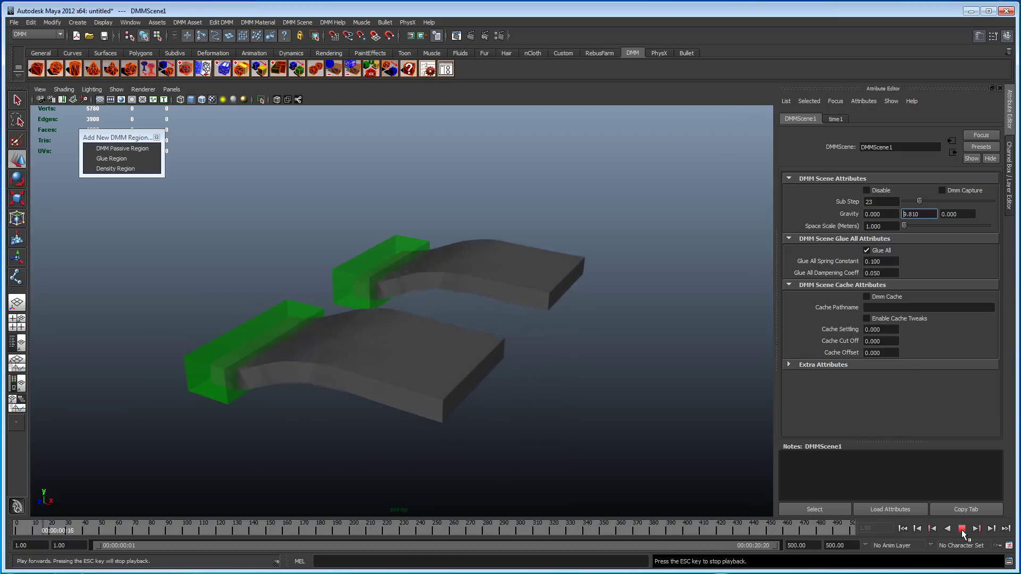
pyautogui.click(962, 529)
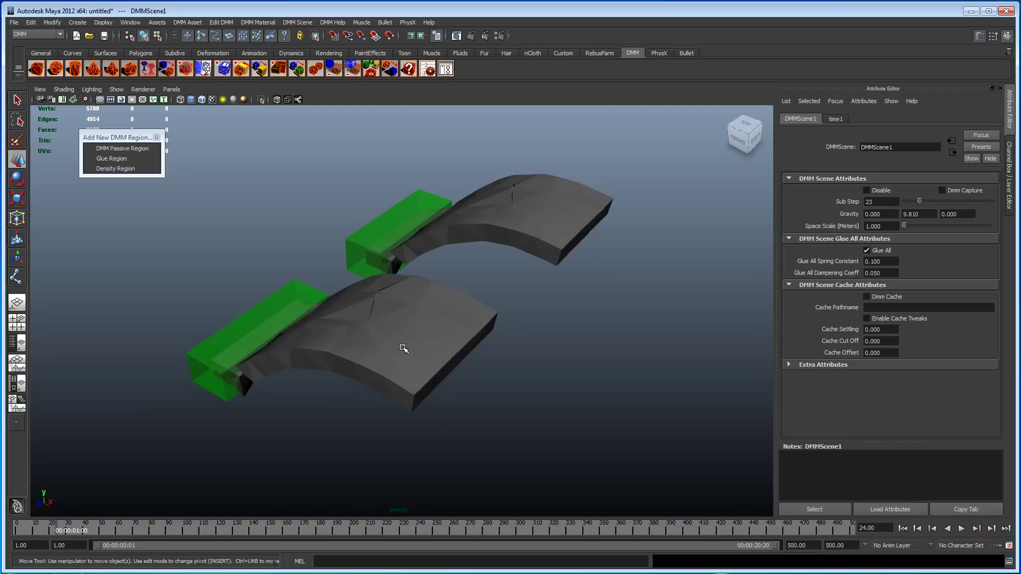
pyautogui.click(903, 529)
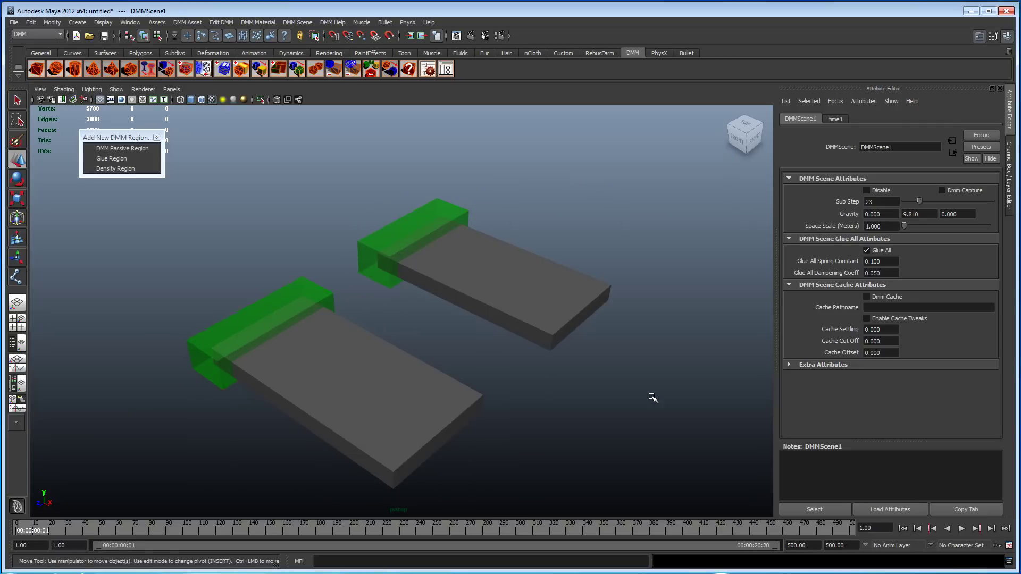
# Delete the duplicate slab together with its passive region.
pyautogui.keyDown('alt'); pyautogui.moveTo(653, 398); pyautogui.dragTo(431, 308); pyautogui.keyUp('alt')
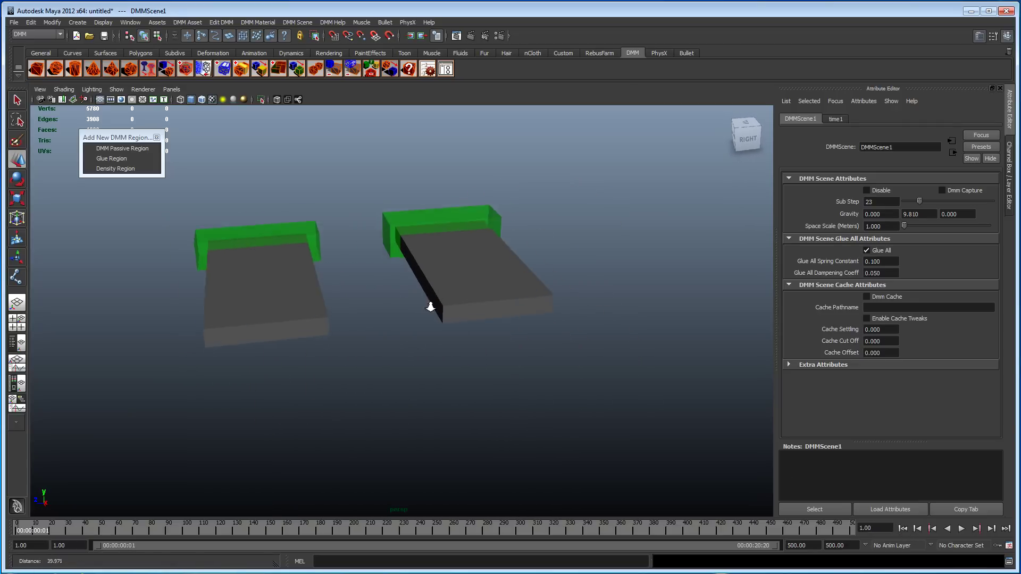
pyautogui.keyDown('alt'); pyautogui.moveTo(431, 307); pyautogui.dragTo(448, 369, button='right'); pyautogui.keyUp('alt')
pyautogui.keyDown('alt'); pyautogui.moveTo(449, 369); pyautogui.dragTo(430, 351); pyautogui.keyUp('alt')
pyautogui.keyDown('alt'); pyautogui.moveTo(429, 350); pyautogui.dragTo(479, 358, button='middle'); pyautogui.keyUp('alt')
pyautogui.moveTo(422, 280); pyautogui.dragTo(670, 400)
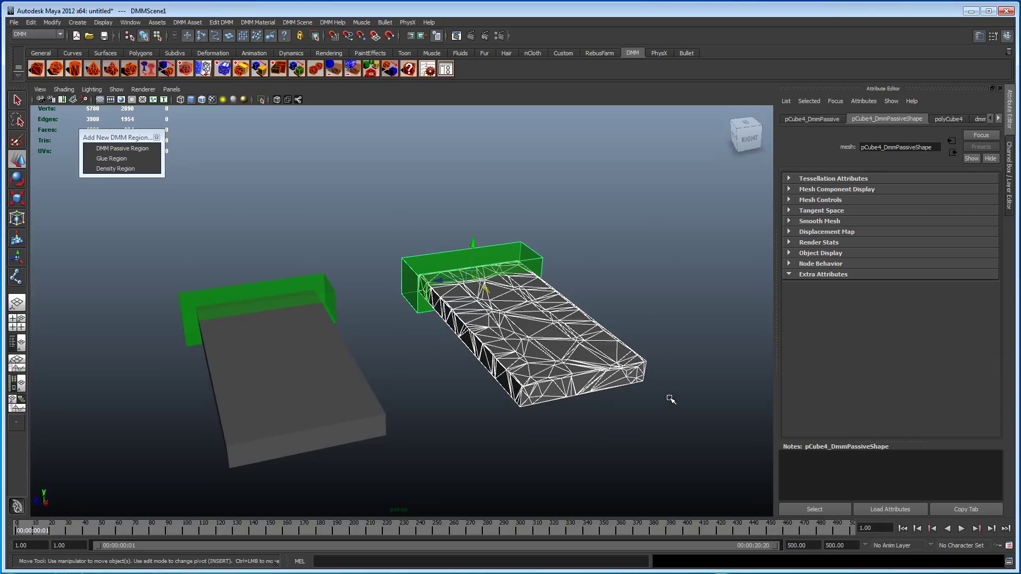
pyautogui.press('Delete')
# Play the simulation with only the original slab and stop it partway.
pyautogui.keyDown('alt'); pyautogui.moveTo(395, 350); pyautogui.dragTo(464, 342, button='middle'); pyautogui.keyUp('alt')
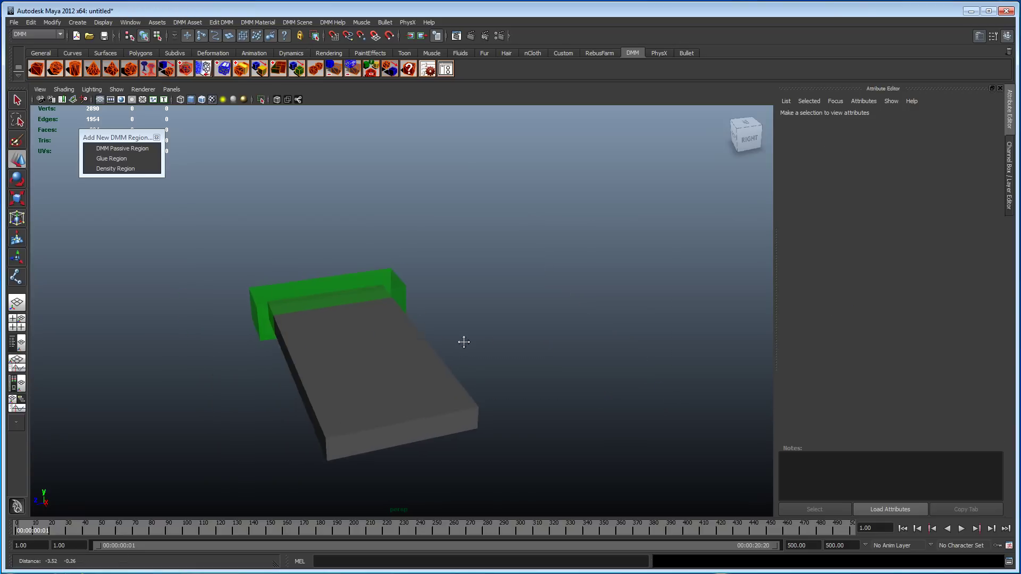
pyautogui.click(962, 528)
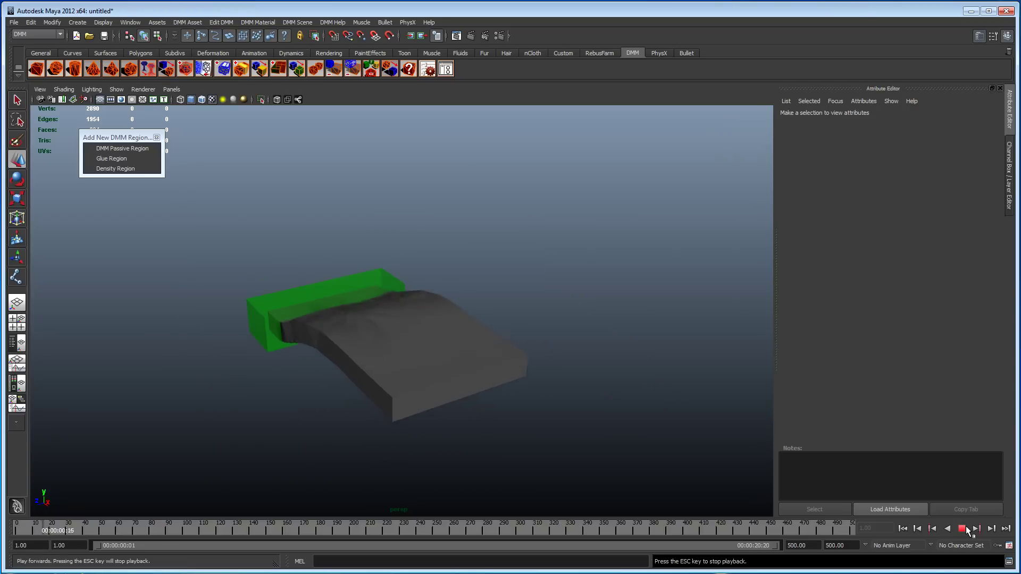
pyautogui.click(966, 525)
# Set the DMM scene node's Y gravity to -9.810 and rewind to the first frame.
pyautogui.click(305, 21)
pyautogui.click(317, 36)
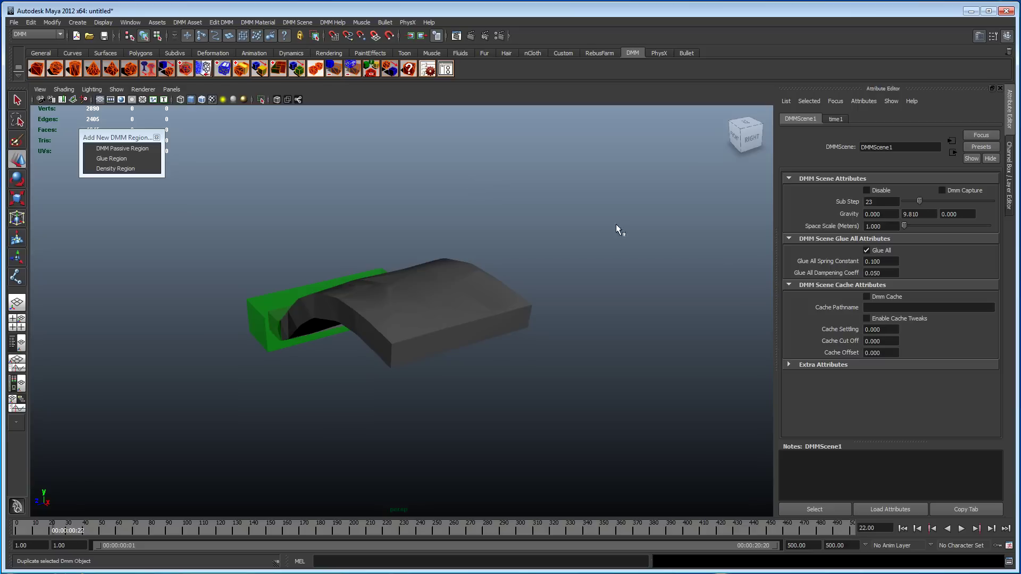
pyautogui.click(904, 214)
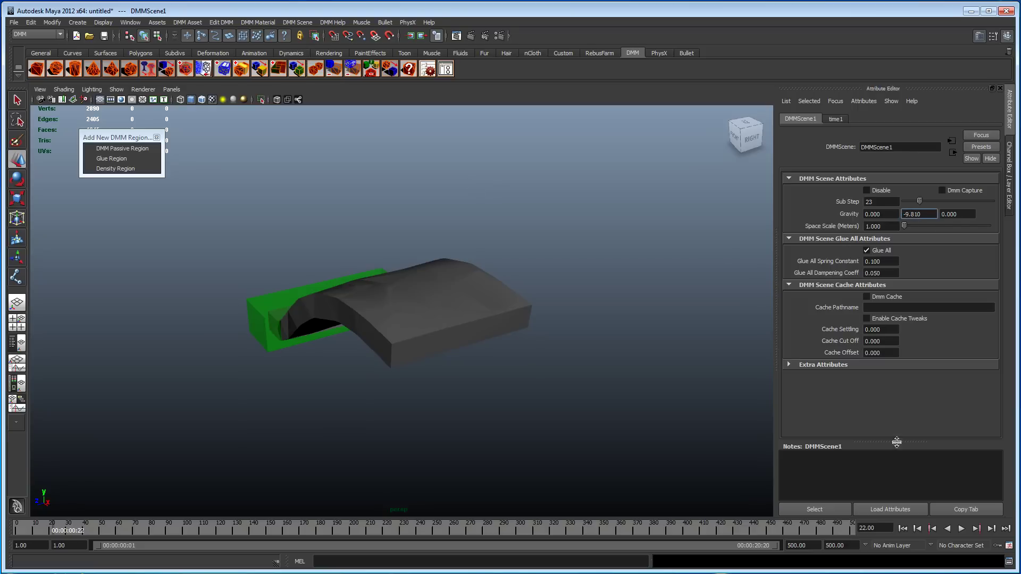
pyautogui.click(902, 528)
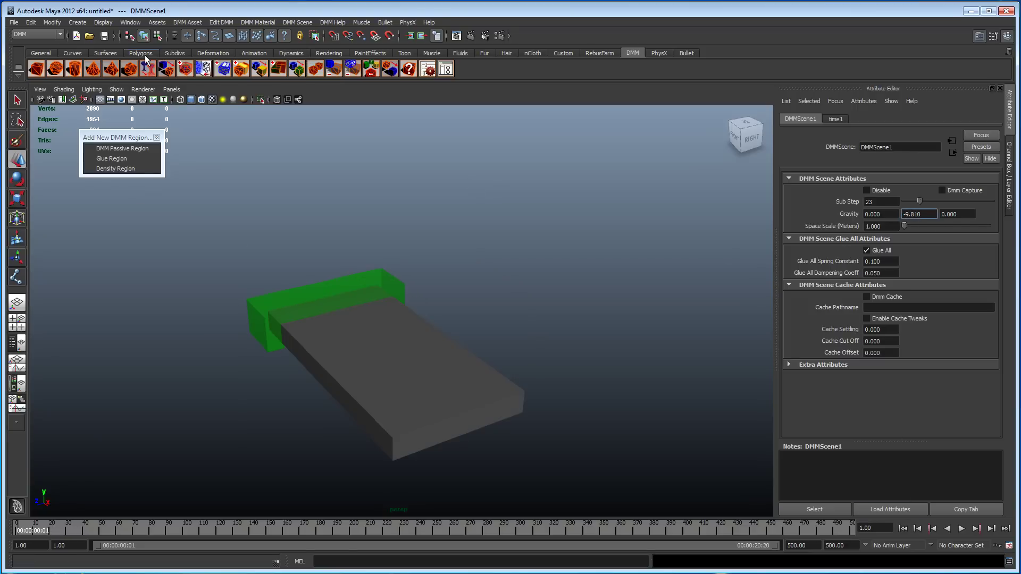
# Open the DMM Scene Manager, place its window clear of the slab, and create a new active DMM scene node.
pyautogui.click(142, 54)
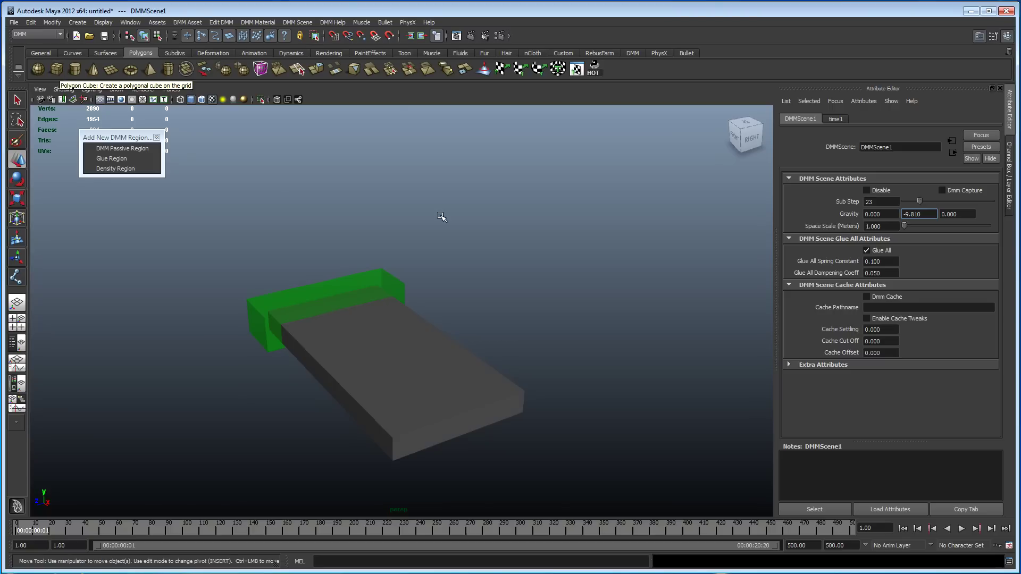
pyautogui.click(299, 22)
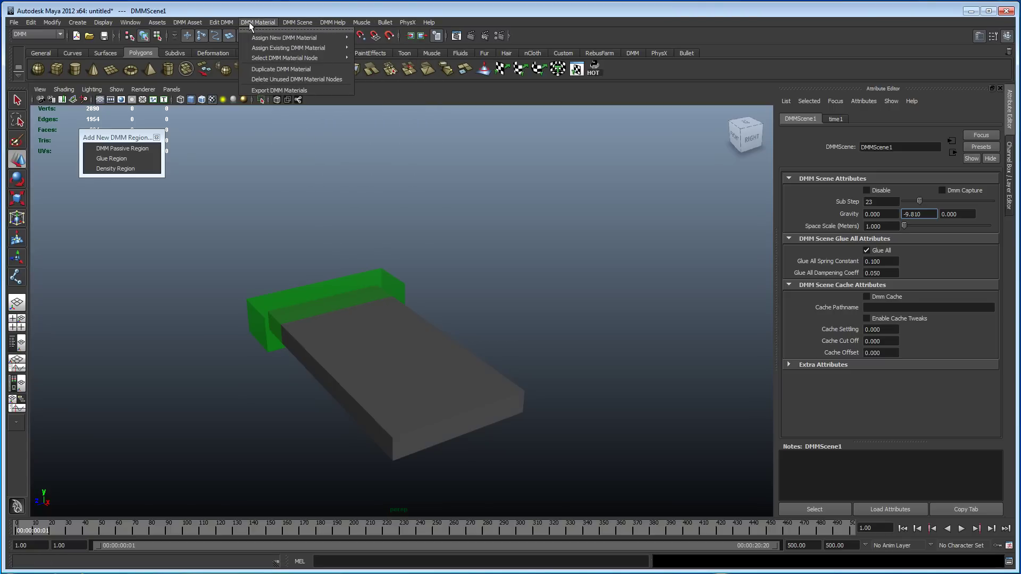
pyautogui.moveTo(339, 22)
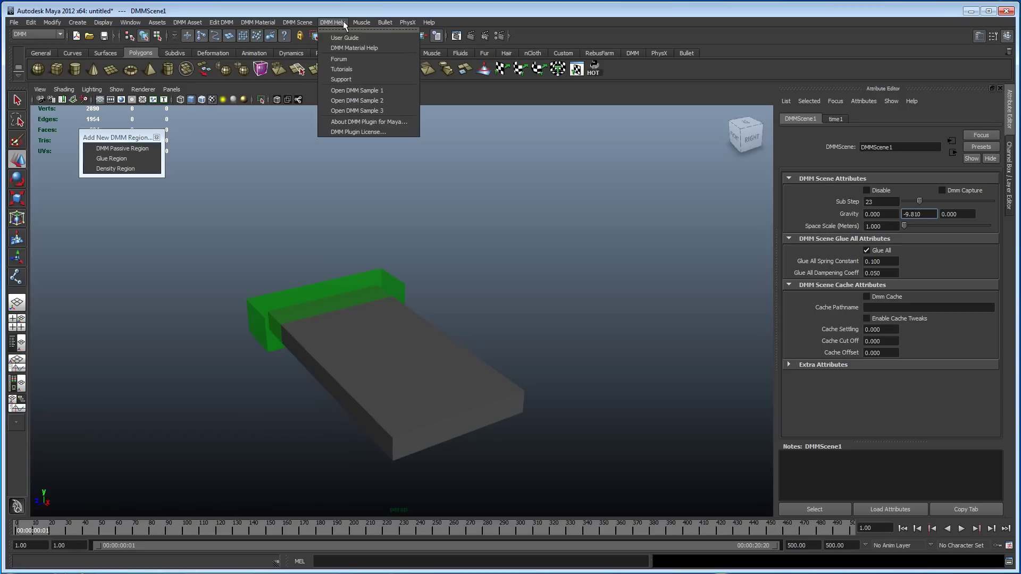
pyautogui.moveTo(260, 21)
pyautogui.moveTo(296, 21)
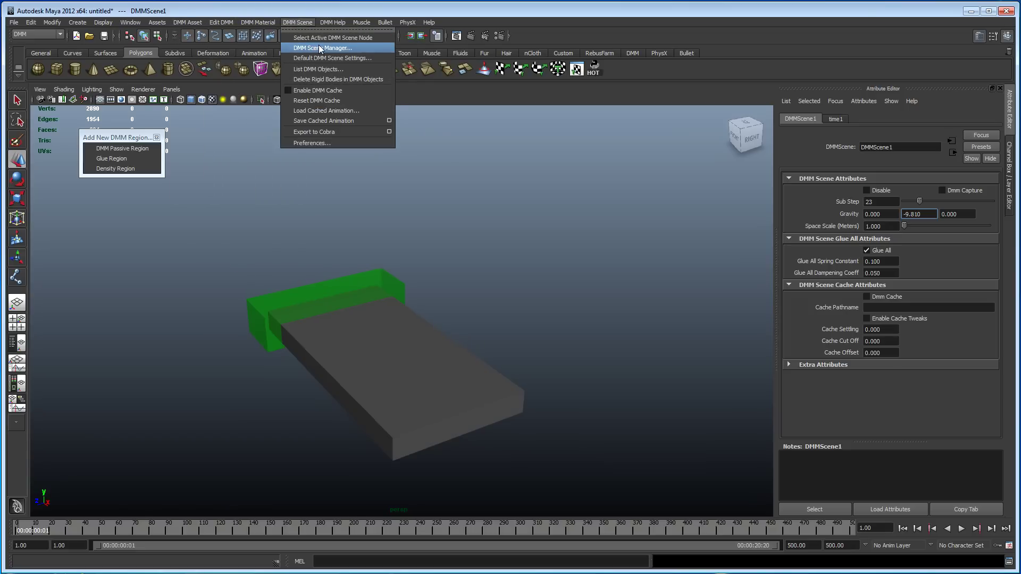
pyautogui.click(372, 46)
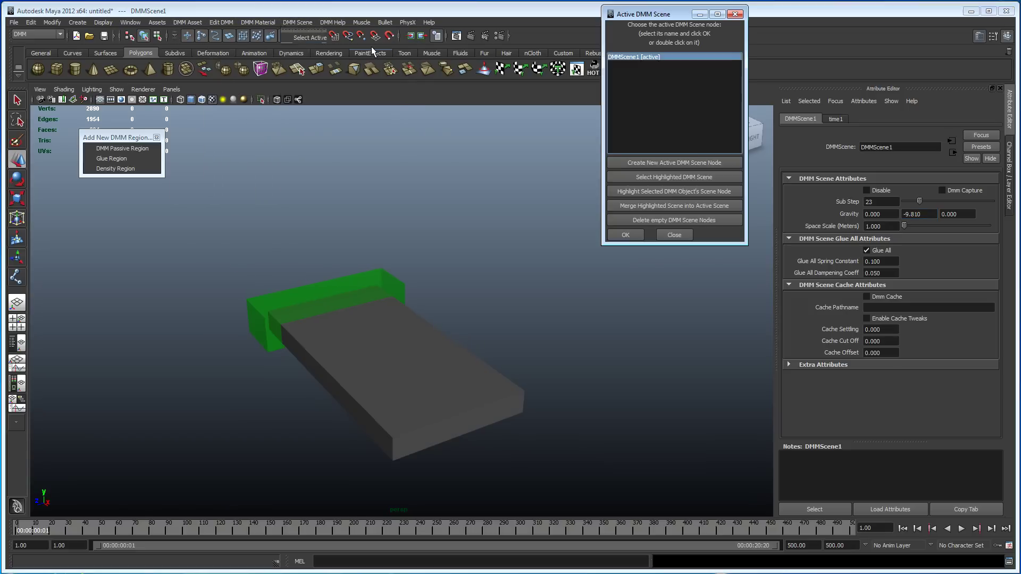
pyautogui.moveTo(666, 22); pyautogui.dragTo(666, 151)
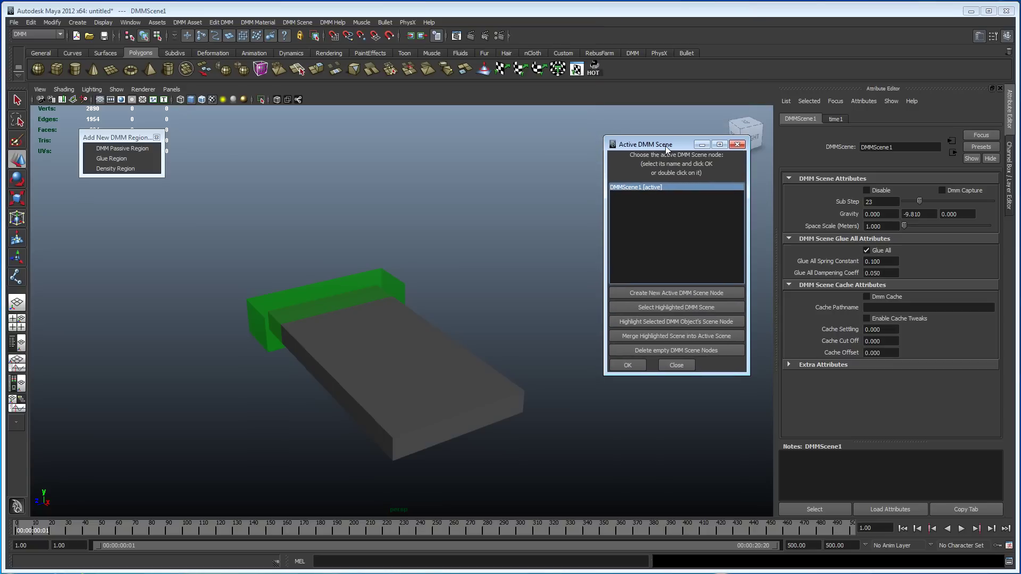
pyautogui.keyDown('alt'); pyautogui.moveTo(521, 262); pyautogui.dragTo(461, 231); pyautogui.keyUp('alt')
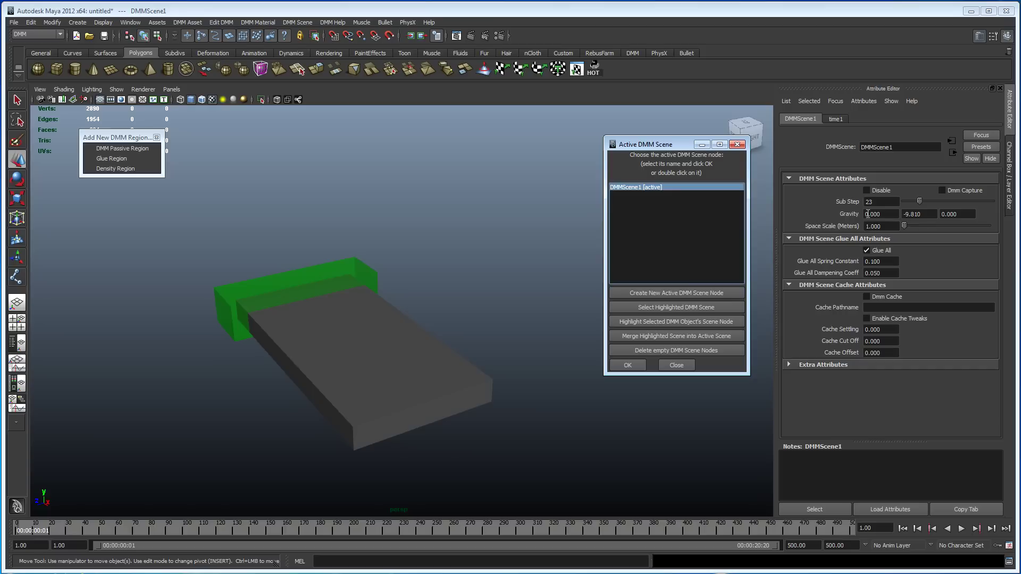
pyautogui.keyDown('alt'); pyautogui.moveTo(340, 302); pyautogui.dragTo(281, 255); pyautogui.keyUp('alt')
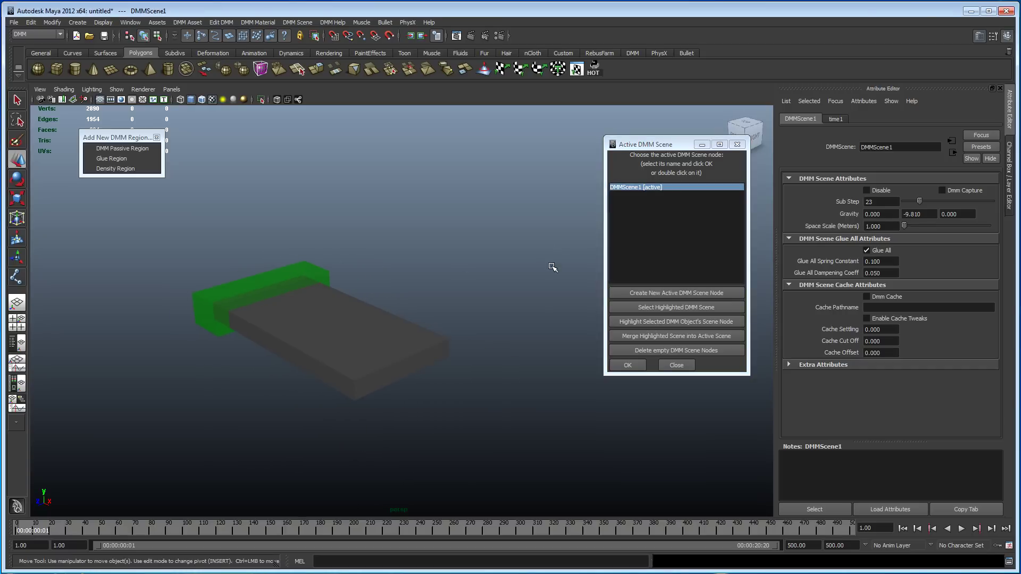
pyautogui.keyDown('alt'); pyautogui.moveTo(467, 274); pyautogui.dragTo(520, 285, button='right'); pyautogui.keyUp('alt')
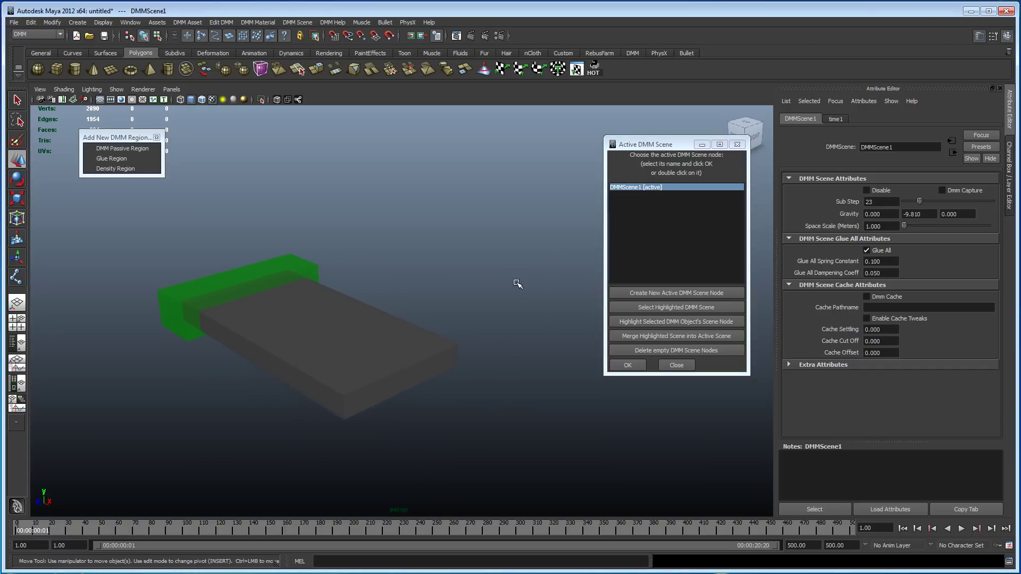
pyautogui.click(671, 293)
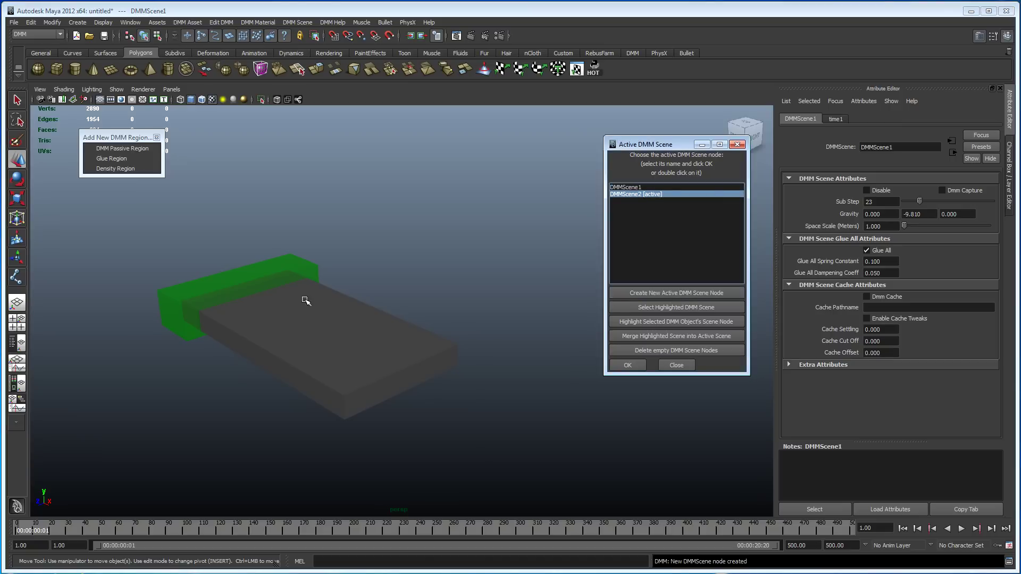
# Create a polygon cube behind the existing slab and scale it into a long, flat slab.
pyautogui.keyDown('alt'); pyautogui.moveTo(306, 300); pyautogui.dragTo(346, 288); pyautogui.keyUp('alt')
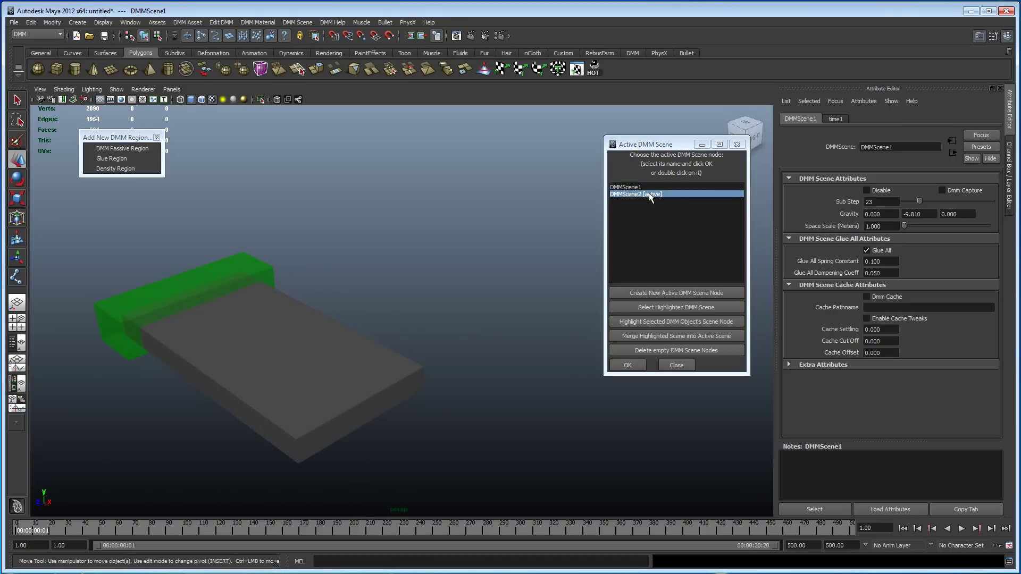
pyautogui.click(56, 70)
pyautogui.keyDown('alt'); pyautogui.moveTo(439, 299); pyautogui.dragTo(405, 300, button='middle'); pyautogui.keyUp('alt')
pyautogui.moveTo(200, 363); pyautogui.dragTo(266, 355)
pyautogui.press('r')
pyautogui.moveTo(424, 292); pyautogui.dragTo(896, 516)
pyautogui.keyDown('alt'); pyautogui.moveTo(377, 352); pyautogui.dragTo(366, 348); pyautogui.keyUp('alt')
pyautogui.click(130, 148)
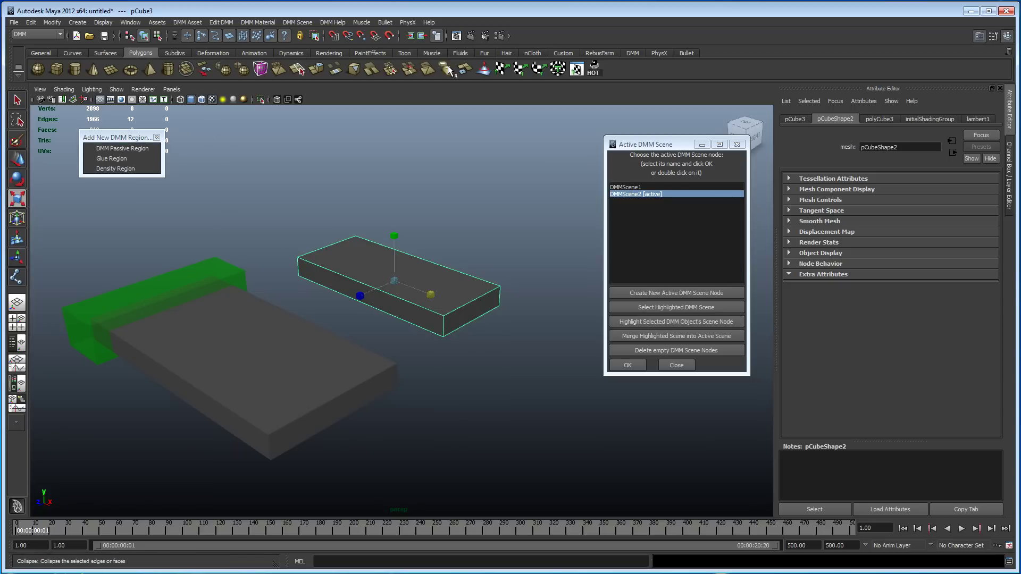
# Freeze the new slab's transformations and convert it to a DMM object with AutoCage.
pyautogui.click(623, 53)
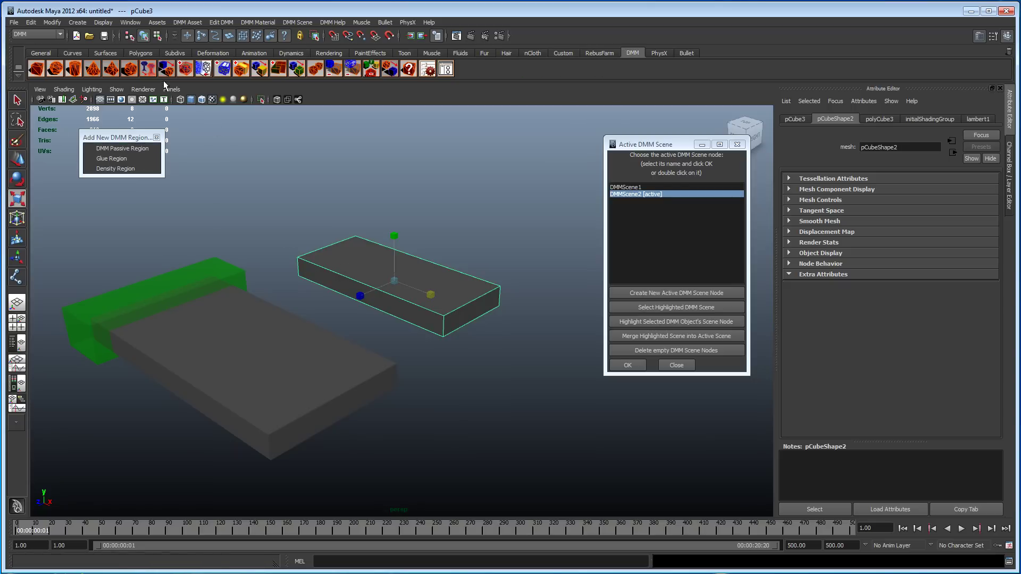
pyautogui.click(64, 21)
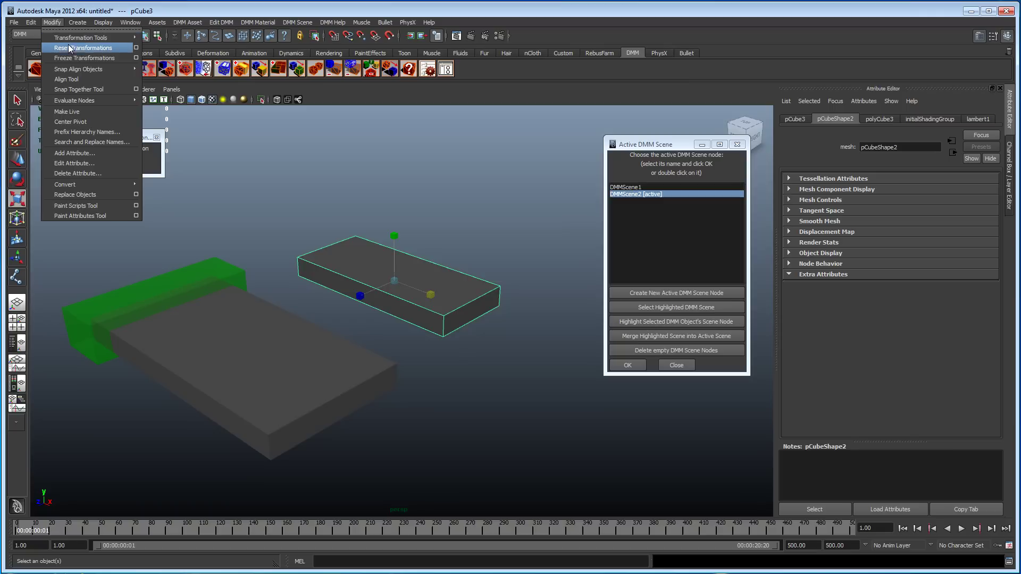
pyautogui.click(81, 56)
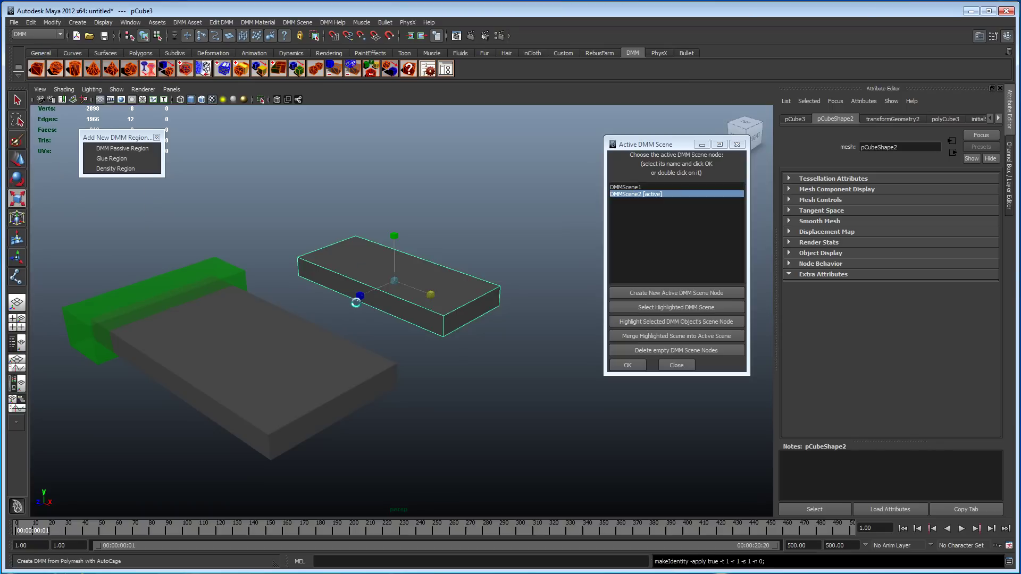
# Add a DMM passive region to the new slab, scaled about 1.8 × 1.8 × 6.2, and move it over the negative X end.
pyautogui.click(122, 148)
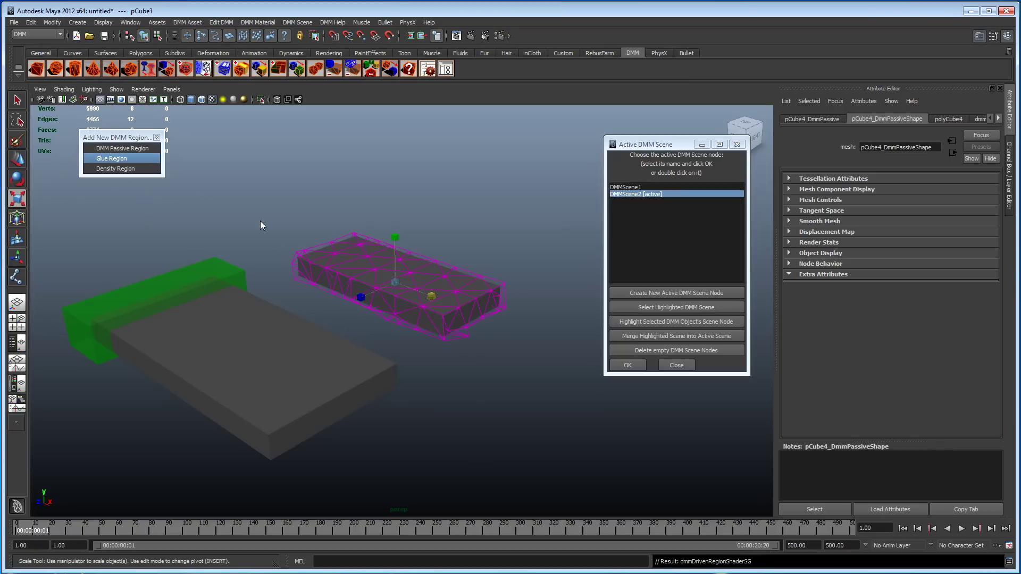
pyautogui.moveTo(392, 283); pyautogui.dragTo(272, 360)
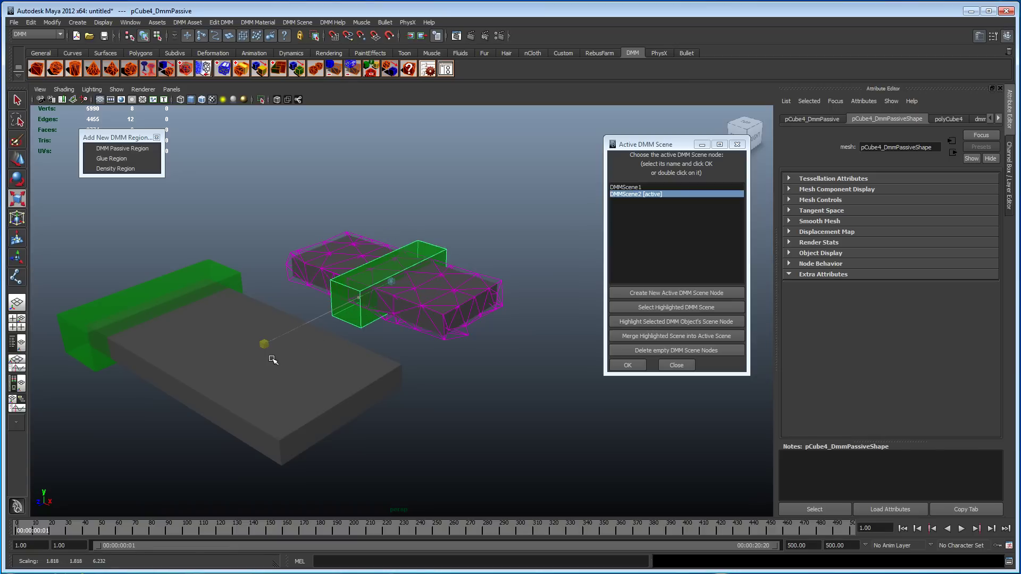
pyautogui.press('w')
pyautogui.moveTo(418, 292); pyautogui.dragTo(332, 297)
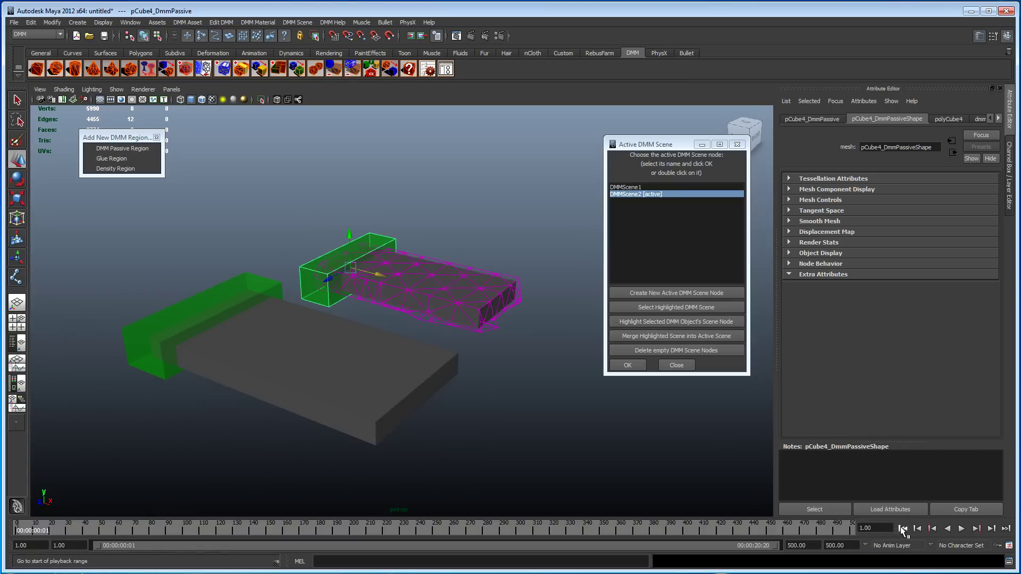
# Play the simulation of both anchored slabs briefly, stop it, and return to the start frame.
pyautogui.click(962, 529)
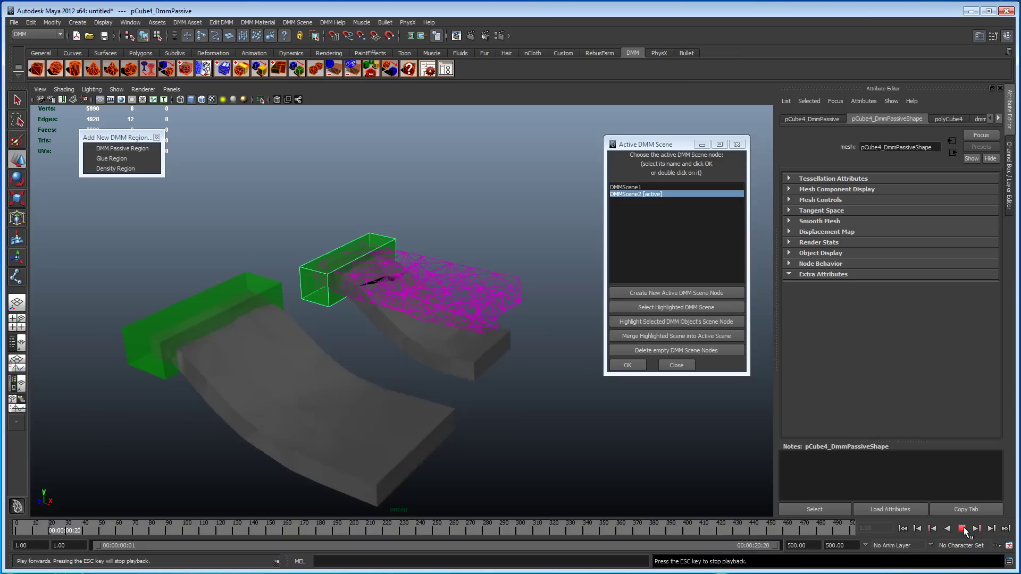
pyautogui.click(962, 529)
pyautogui.click(903, 528)
# Find and select the rear slab's DMM scene node, DMMScene2, and set its Y gravity to positive 9.810.
pyautogui.click(433, 286)
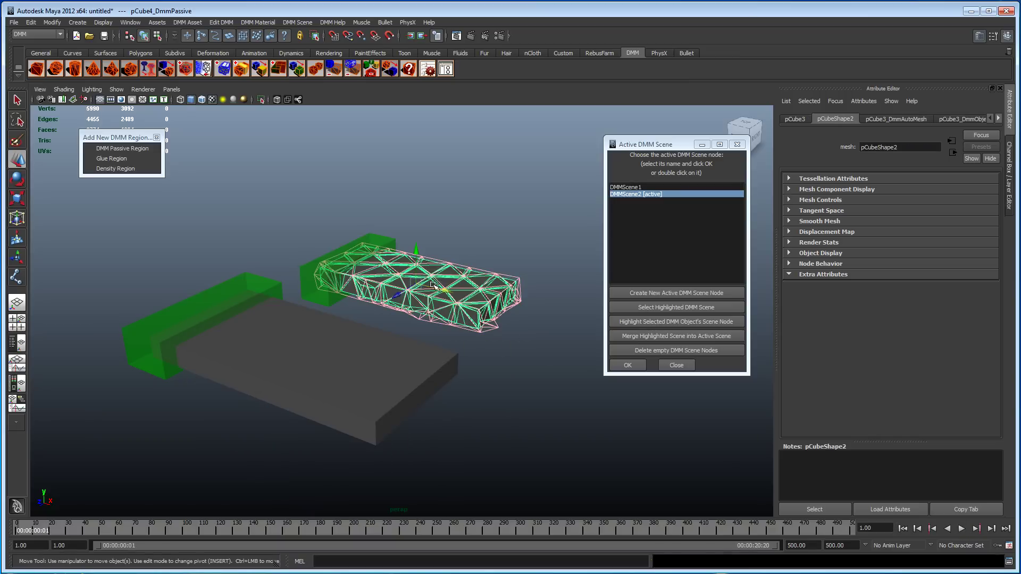
pyautogui.keyDown('alt'); pyautogui.moveTo(446, 316); pyautogui.dragTo(432, 330); pyautogui.keyUp('alt')
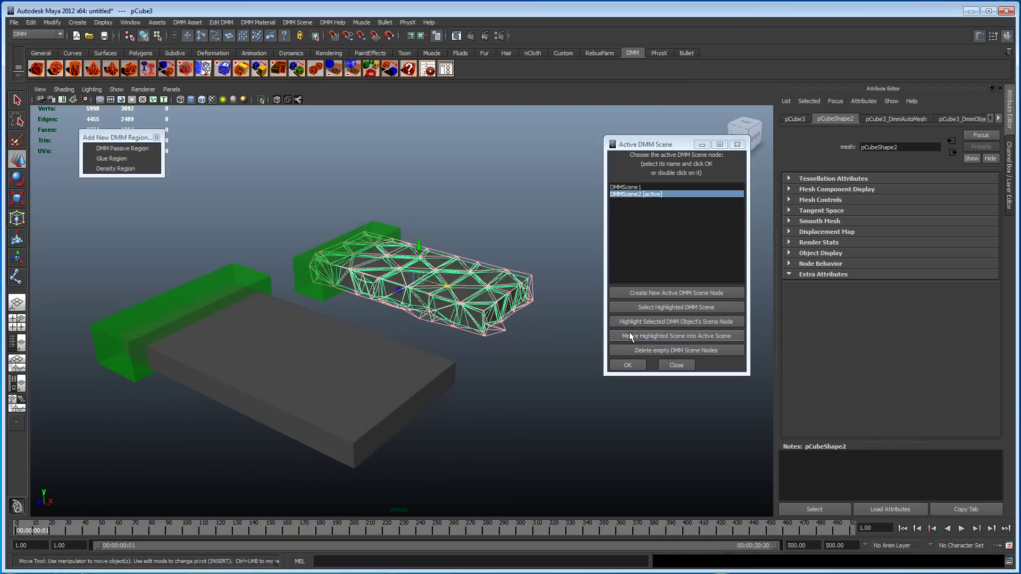
pyautogui.click(680, 323)
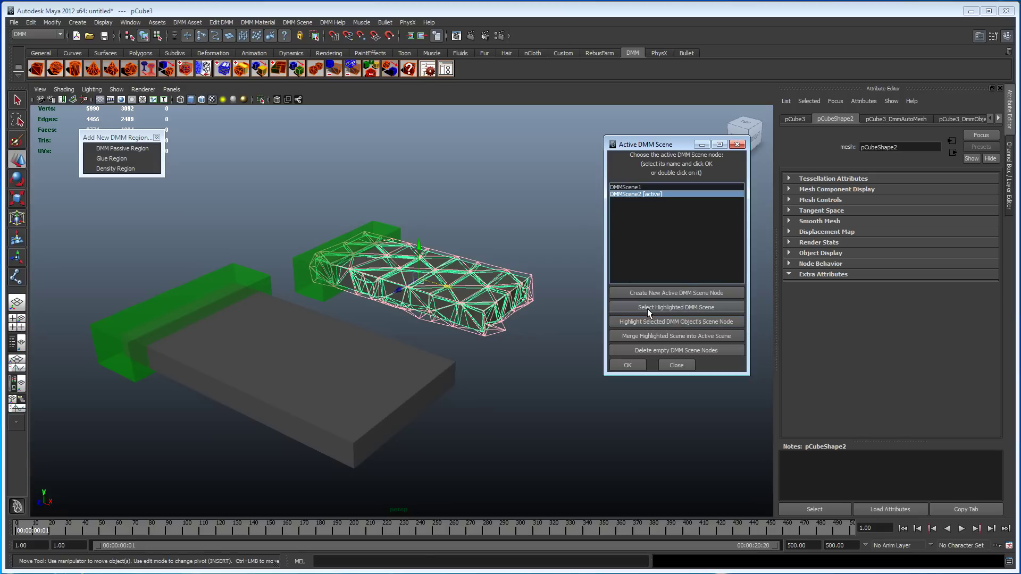
pyautogui.click(682, 309)
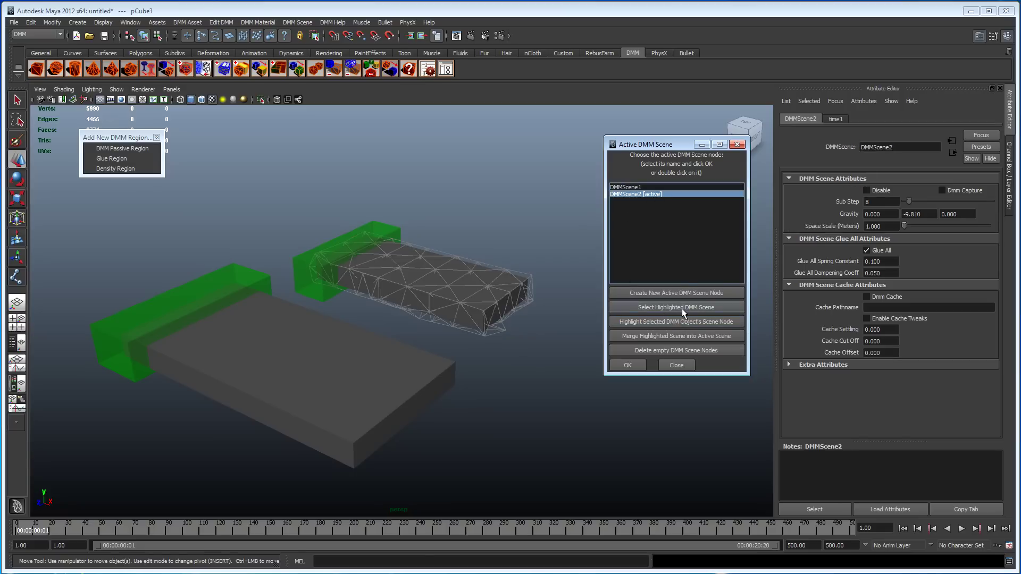
pyautogui.click(907, 214)
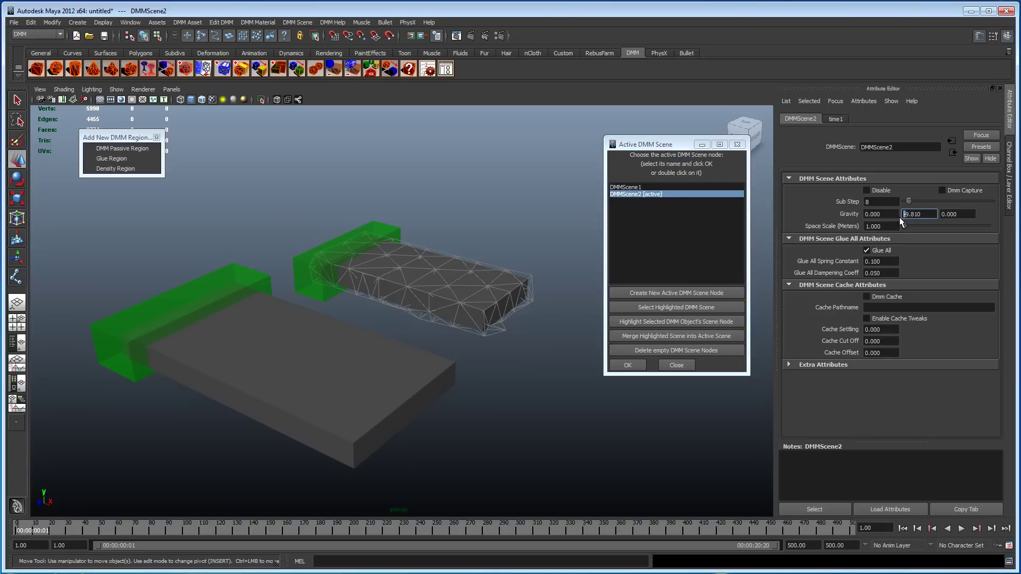
pyautogui.keyDown('alt'); pyautogui.moveTo(430, 293); pyautogui.dragTo(406, 281); pyautogui.keyUp('alt')
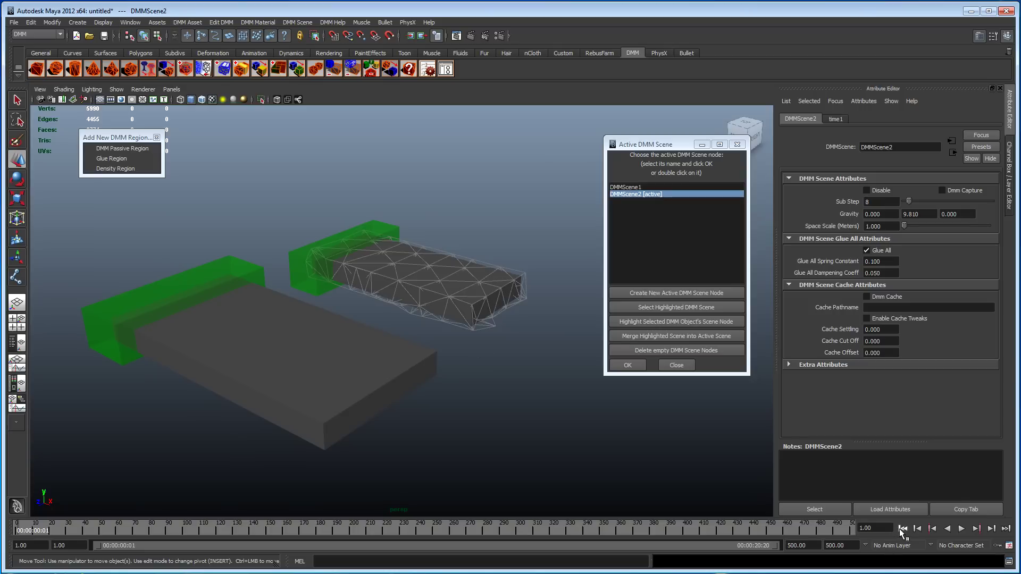
# Simulate both slabs with the reversed gravity in DMMScene2, compare their bending, and return to the start frame.
pyautogui.click(960, 529)
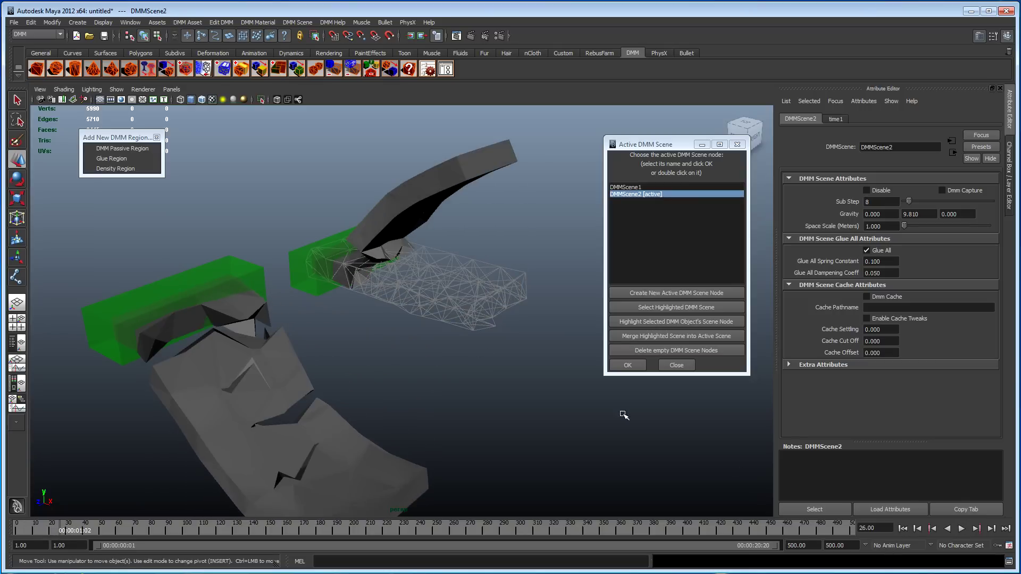
pyautogui.keyDown('alt'); pyautogui.moveTo(624, 415); pyautogui.dragTo(415, 361); pyautogui.keyUp('alt')
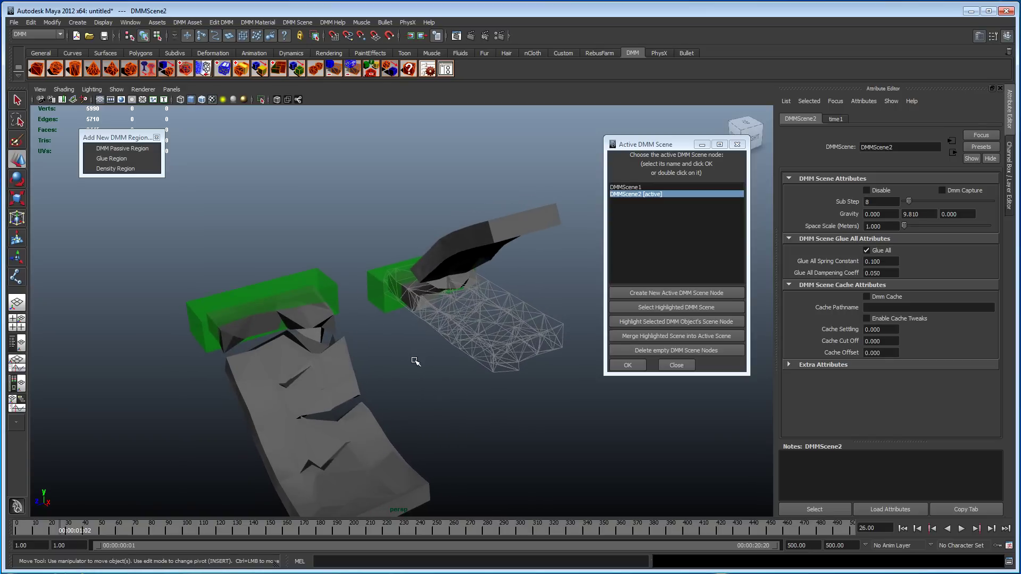
pyautogui.click(903, 529)
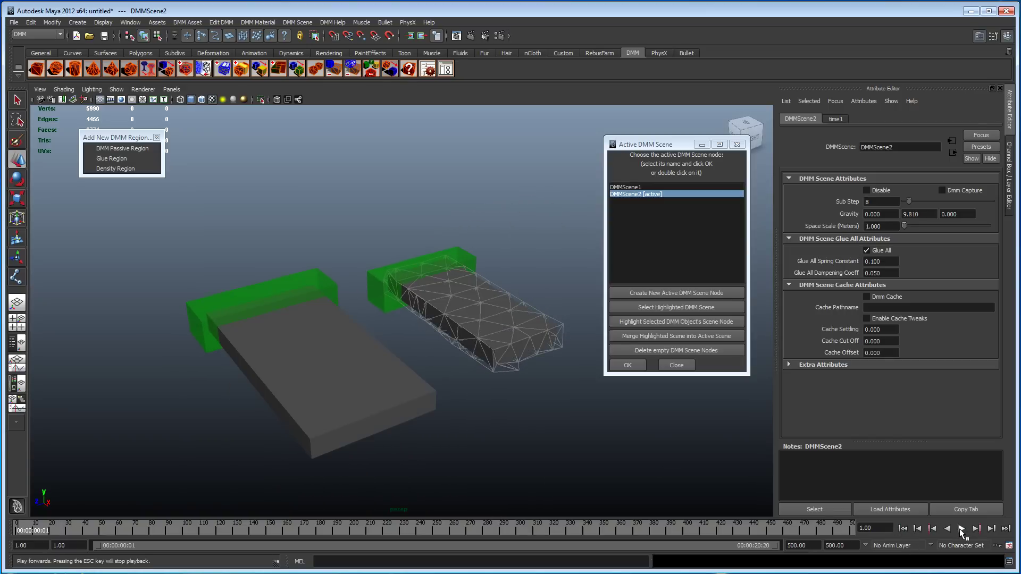
# Replay the simulation to frame 26 and examine both deformed slabs from several angles and up close.
pyautogui.click(960, 529)
pyautogui.click(961, 528)
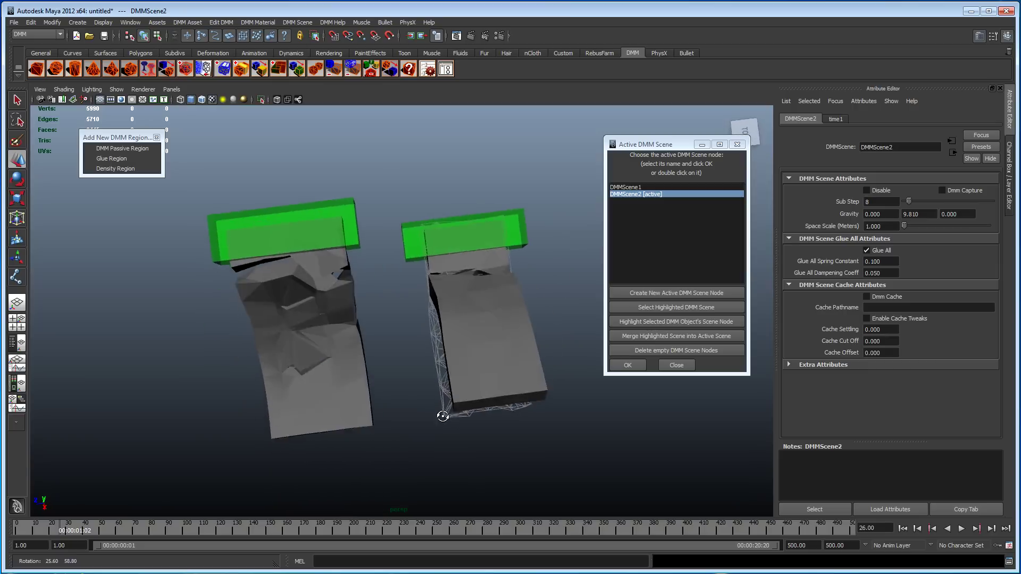
pyautogui.keyDown('alt'); pyautogui.moveTo(491, 368); pyautogui.dragTo(408, 381); pyautogui.keyUp('alt')
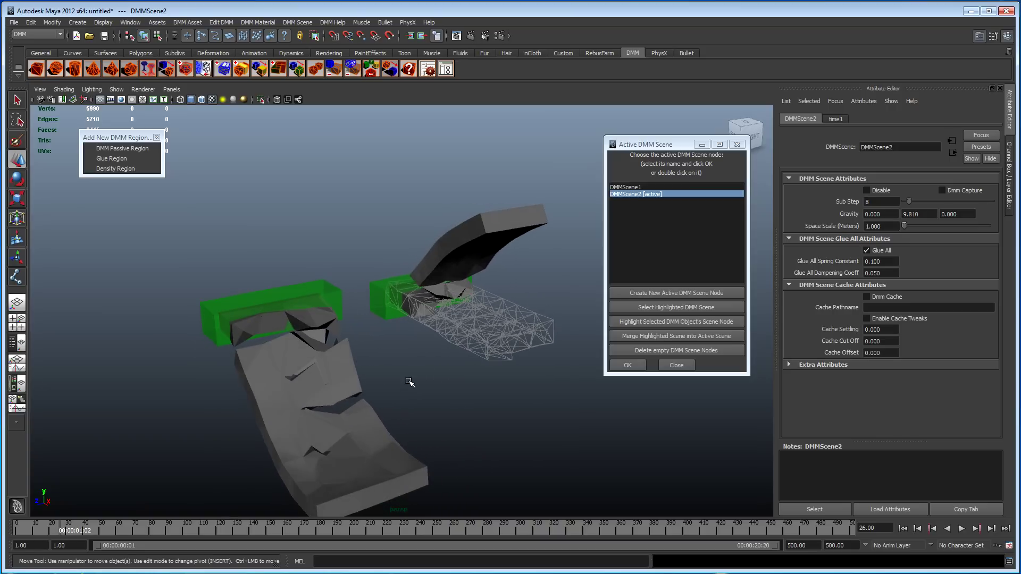
pyautogui.keyDown('alt'); pyautogui.moveTo(409, 381); pyautogui.dragTo(376, 343); pyautogui.keyUp('alt')
pyautogui.keyDown('alt'); pyautogui.moveTo(376, 343); pyautogui.dragTo(474, 360, button='right'); pyautogui.keyUp('alt')
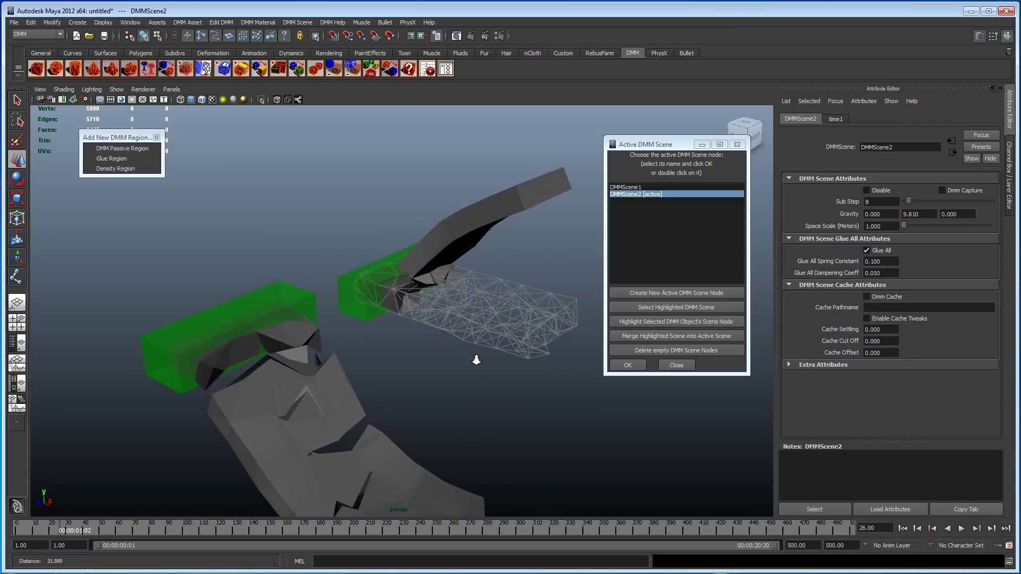
pyautogui.keyDown('alt'); pyautogui.moveTo(441, 367); pyautogui.dragTo(426, 372); pyautogui.keyUp('alt')
pyautogui.keyDown('alt'); pyautogui.moveTo(455, 373); pyautogui.dragTo(456, 355, button='middle'); pyautogui.keyUp('alt')
pyautogui.keyDown('alt'); pyautogui.moveTo(455, 356); pyautogui.dragTo(426, 351, button='right'); pyautogui.keyUp('alt')
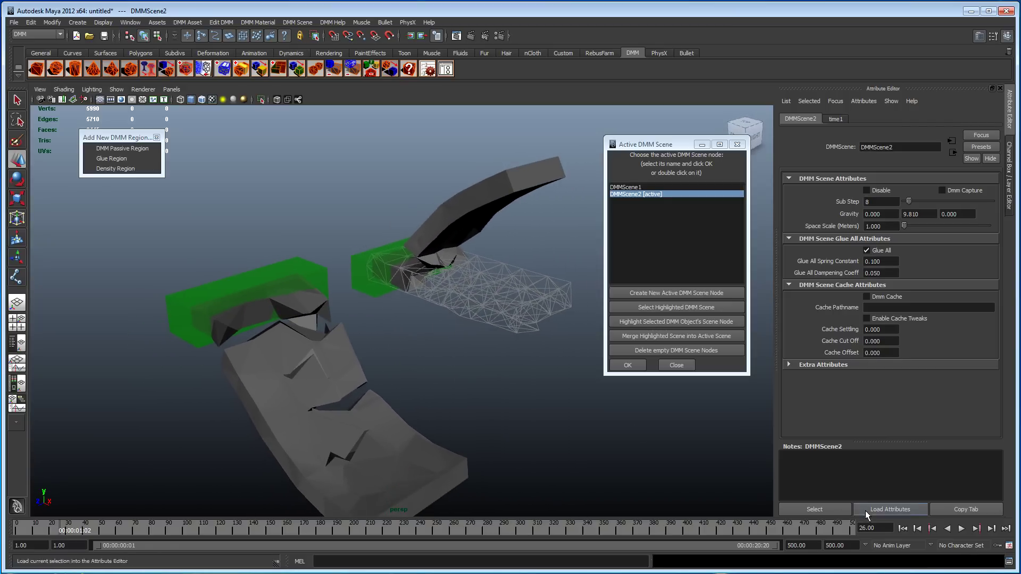